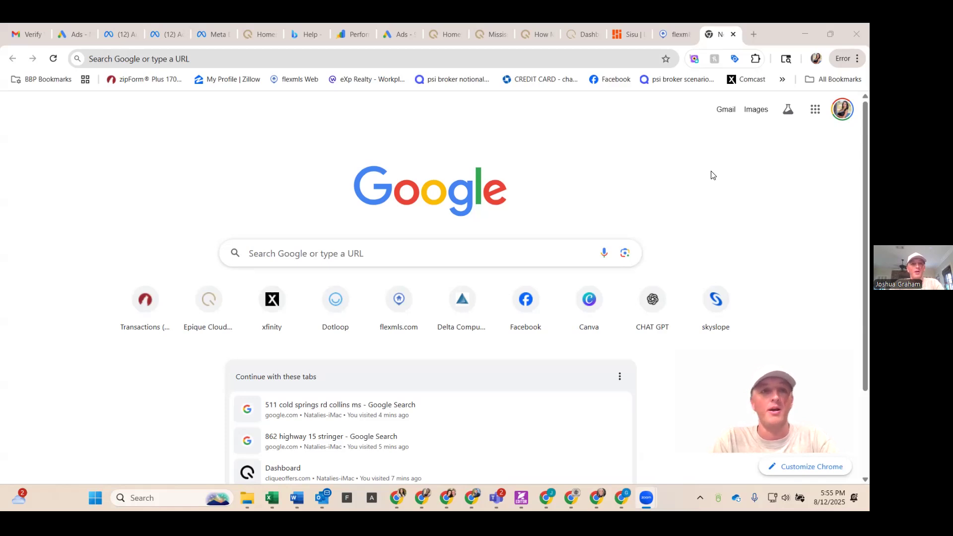
Step: Open the Lofty CRM site from the browser's address bar
click(396, 58)
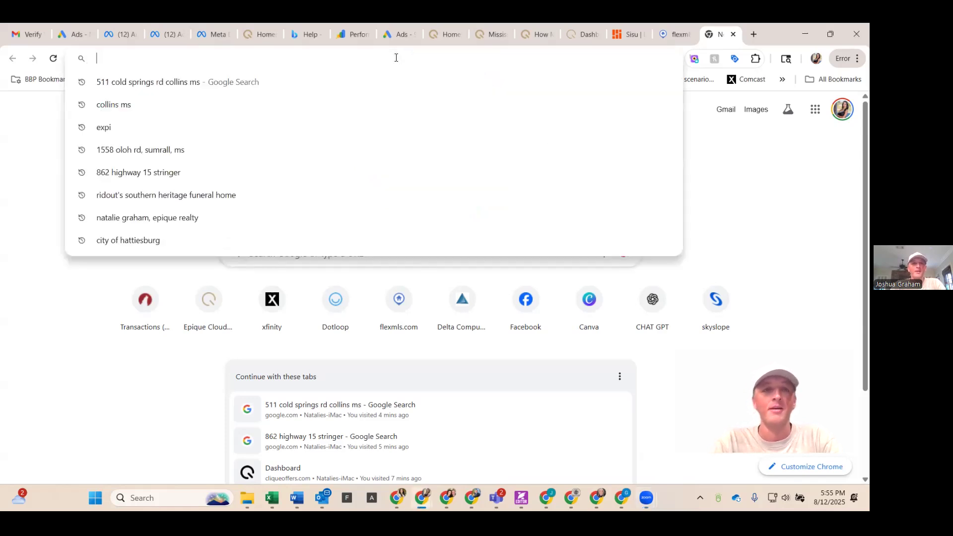
text(cr)
key(Return)
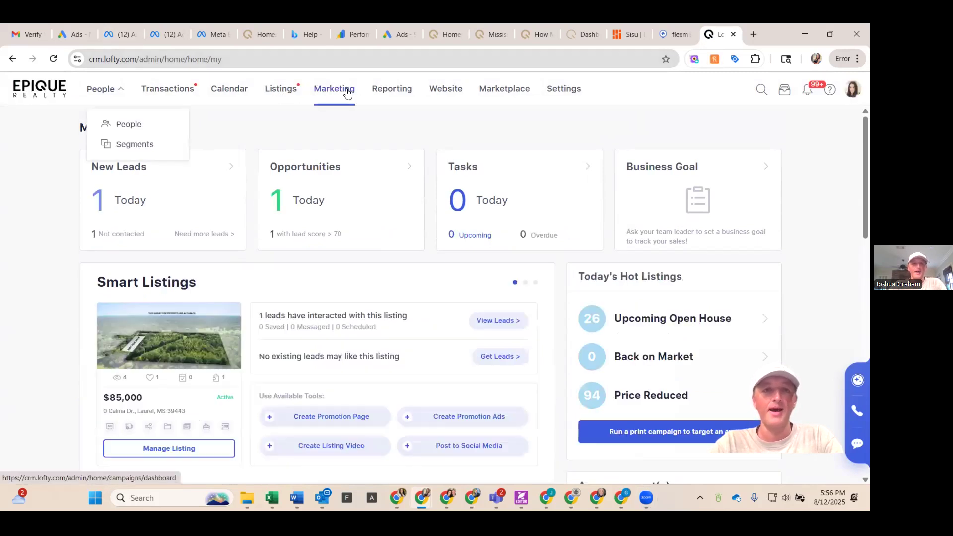
Step: Open Lofty Present from the Marketing section's tools, dismissing the Listing Blast promotion along the way
click(347, 93)
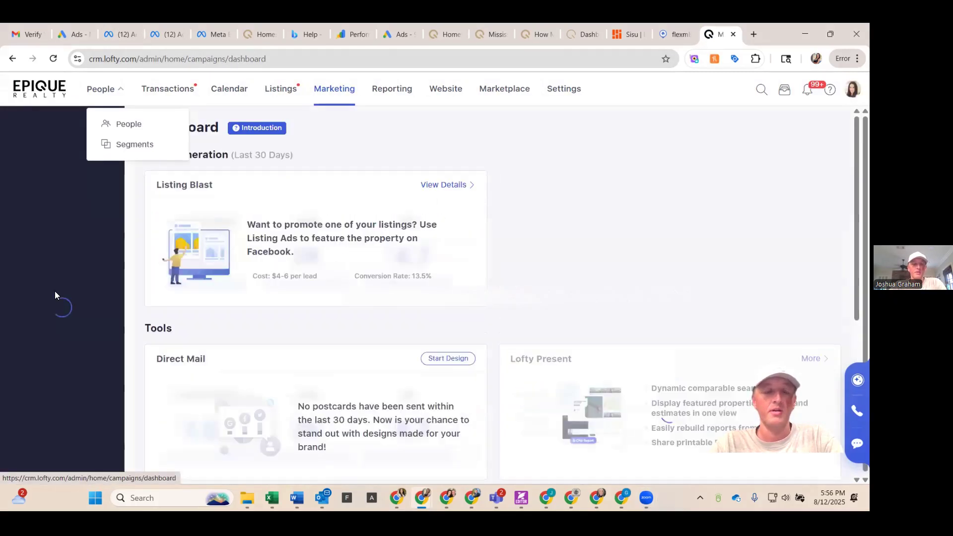
scroll(58, 250, down, 6)
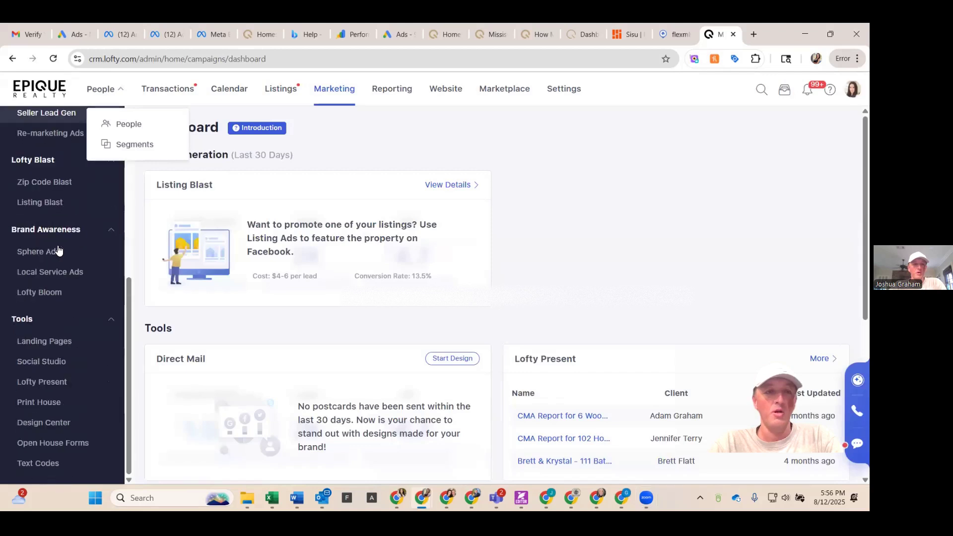
click(55, 254)
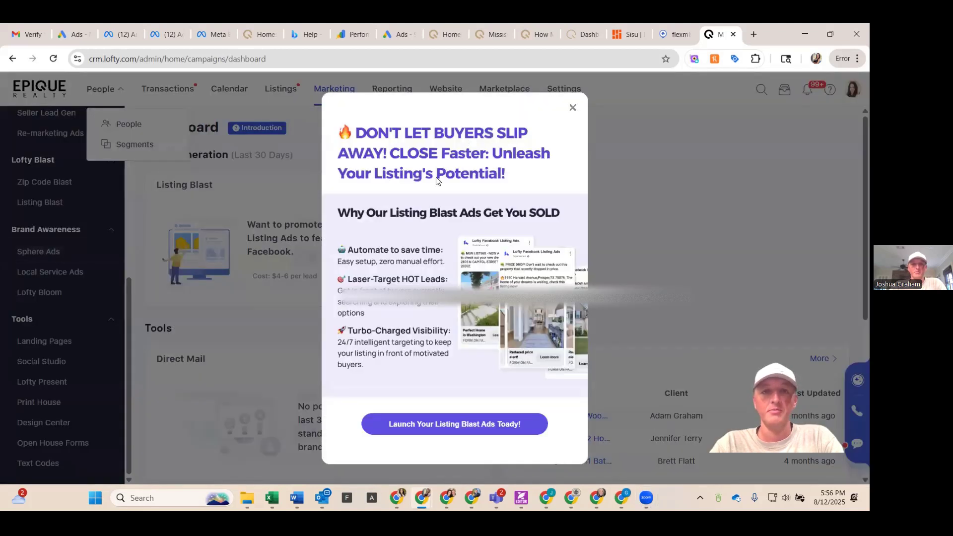
click(572, 108)
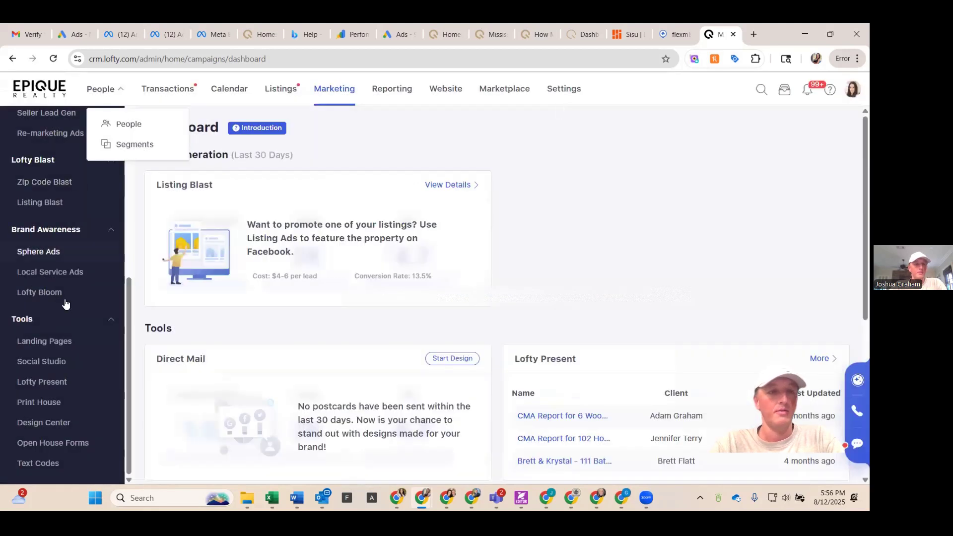
click(43, 382)
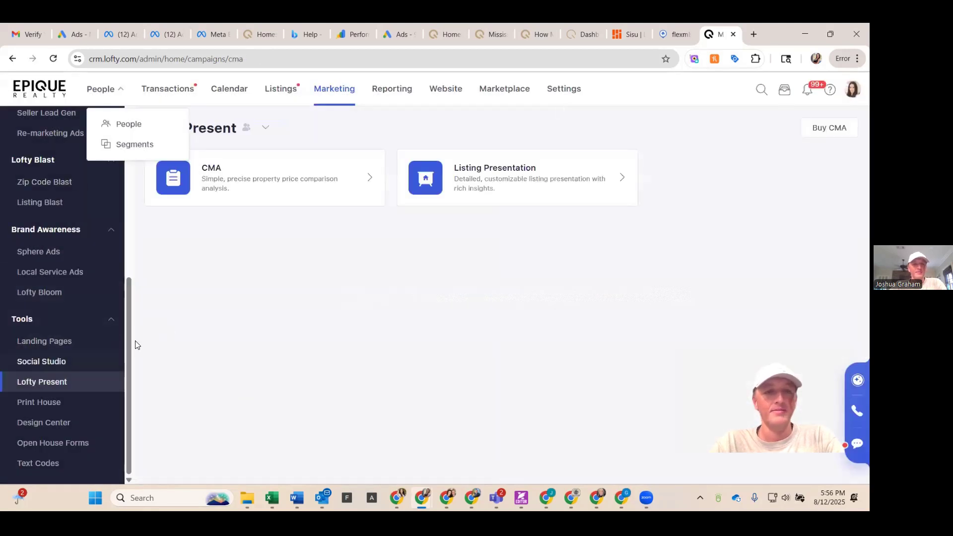
Step: Create a new CMA report of the Seller CMA type
click(273, 186)
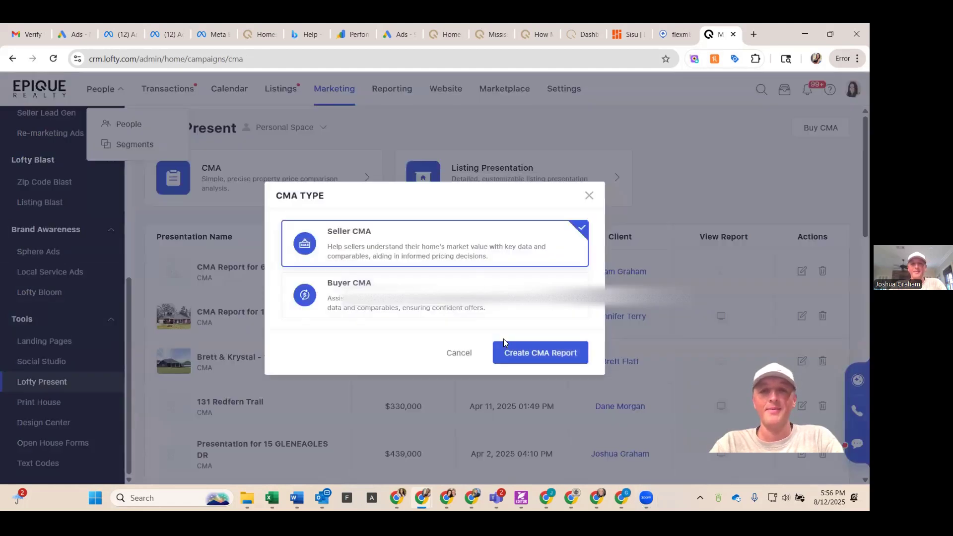
click(513, 353)
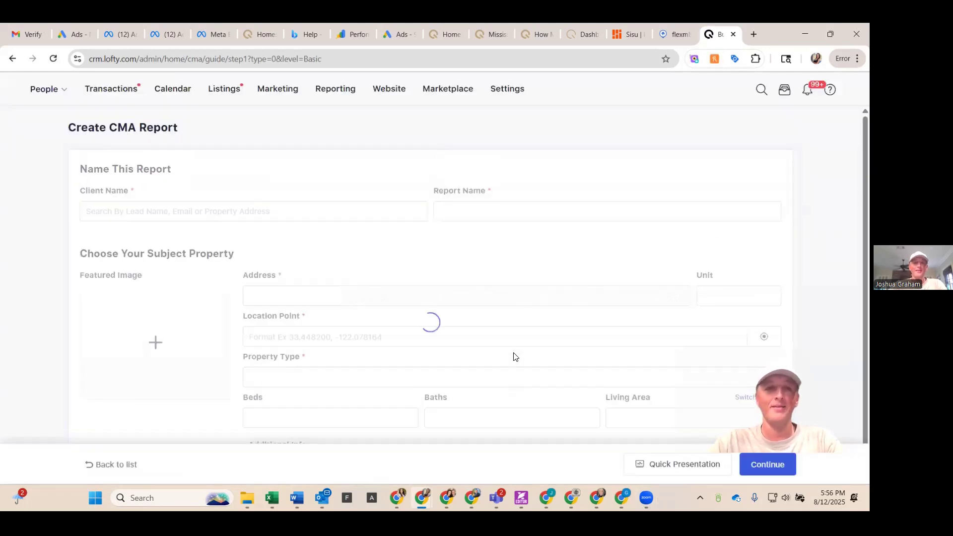
Step: Search for the client by name in the Client Name field and select the matching contact
click(389, 204)
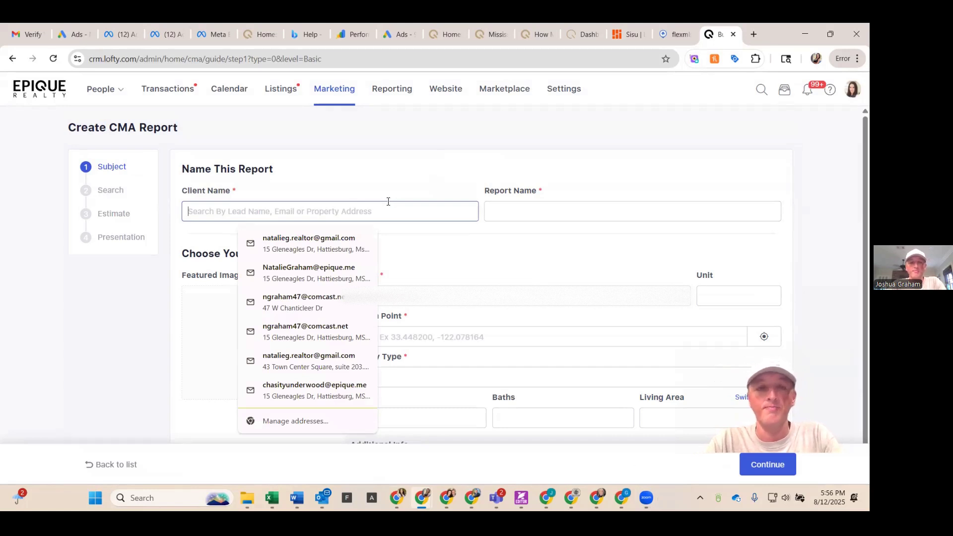
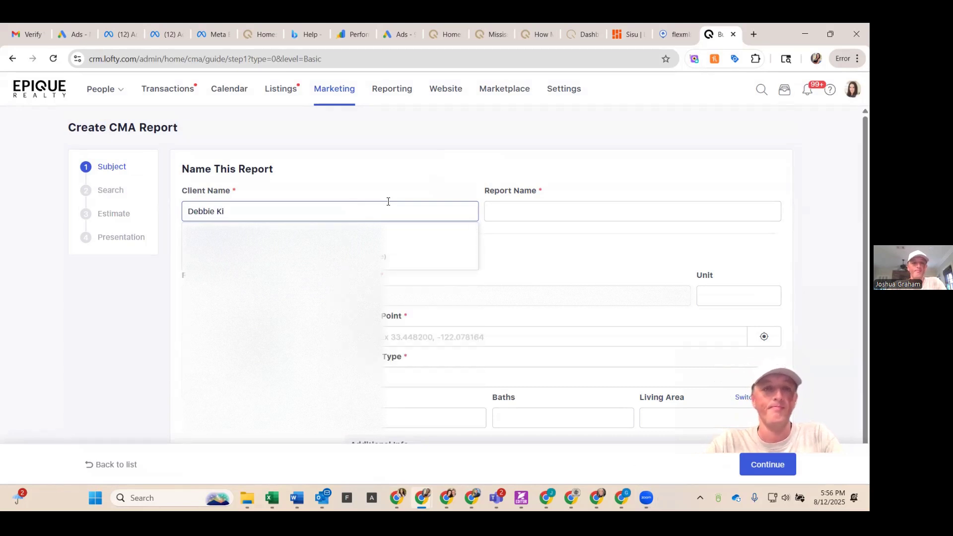
click(372, 240)
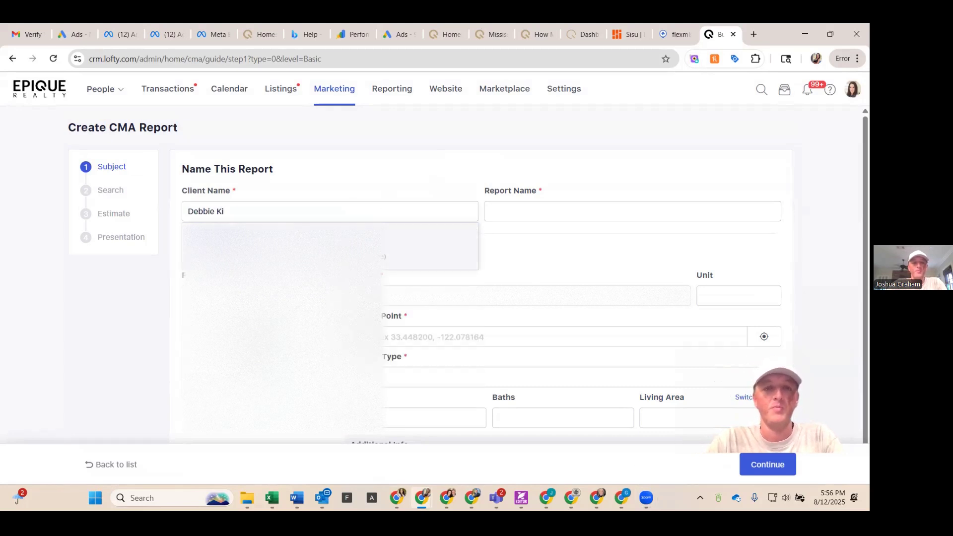
Step: Replace the report name with the subject property's street address
triple_click(523, 212)
key(BackSpace)
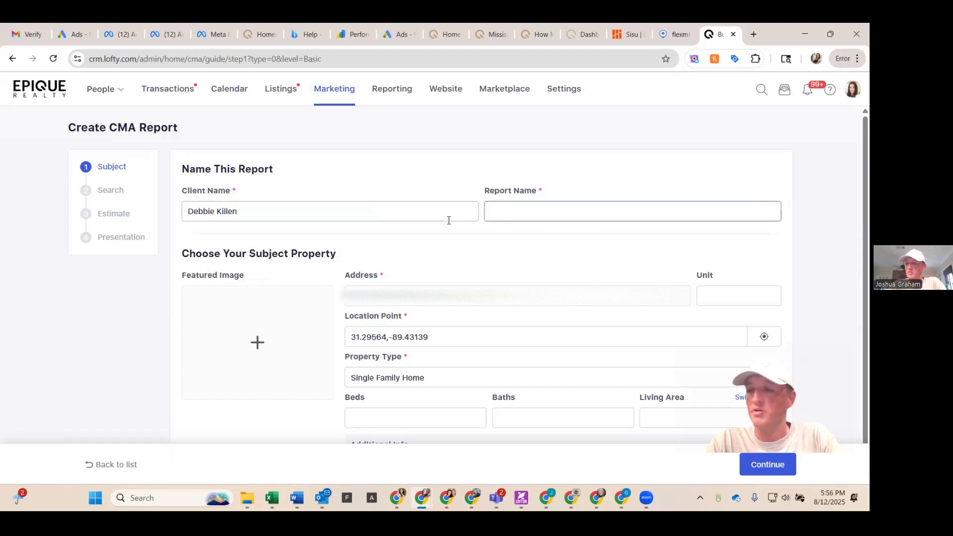
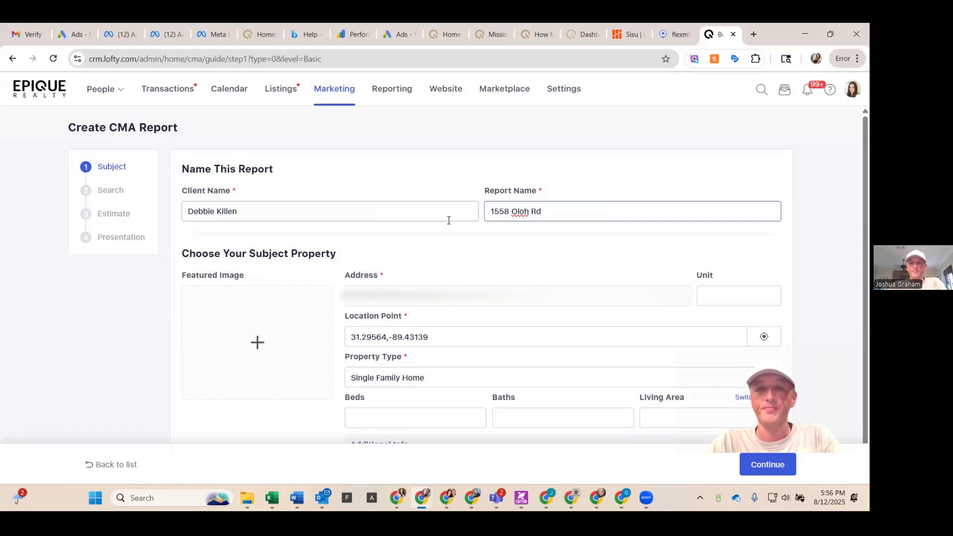
Step: Enter the subject property's address and pick the matching suggestion from the list
triple_click(476, 288)
key(BackSpace)
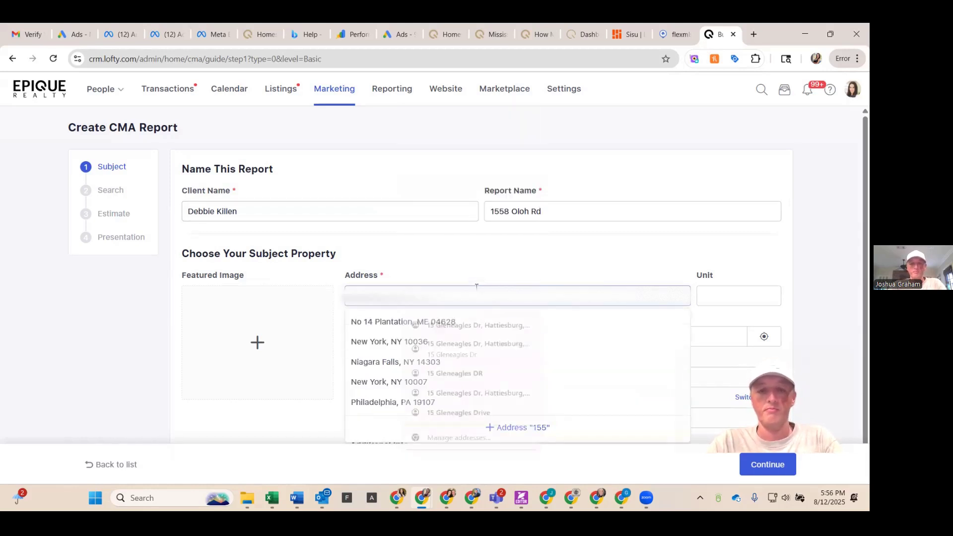
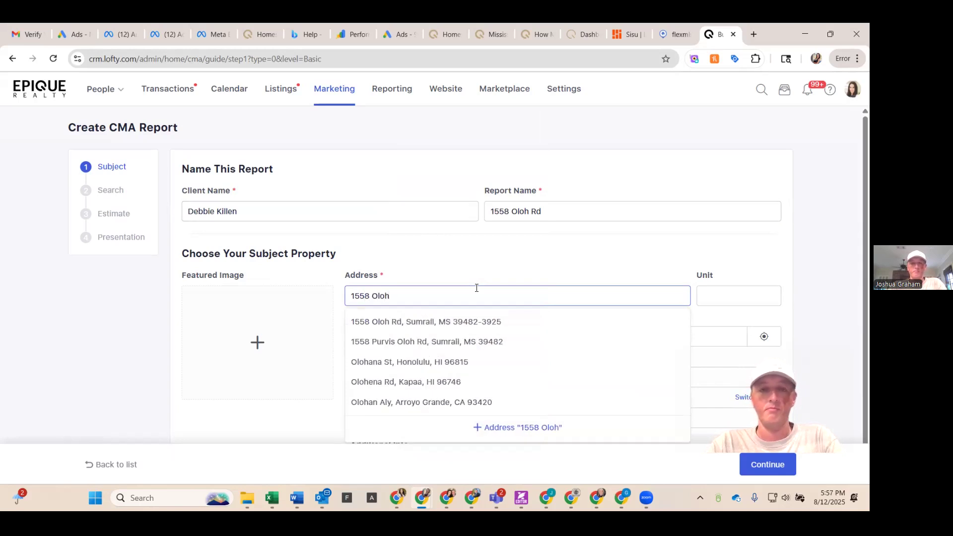
click(461, 323)
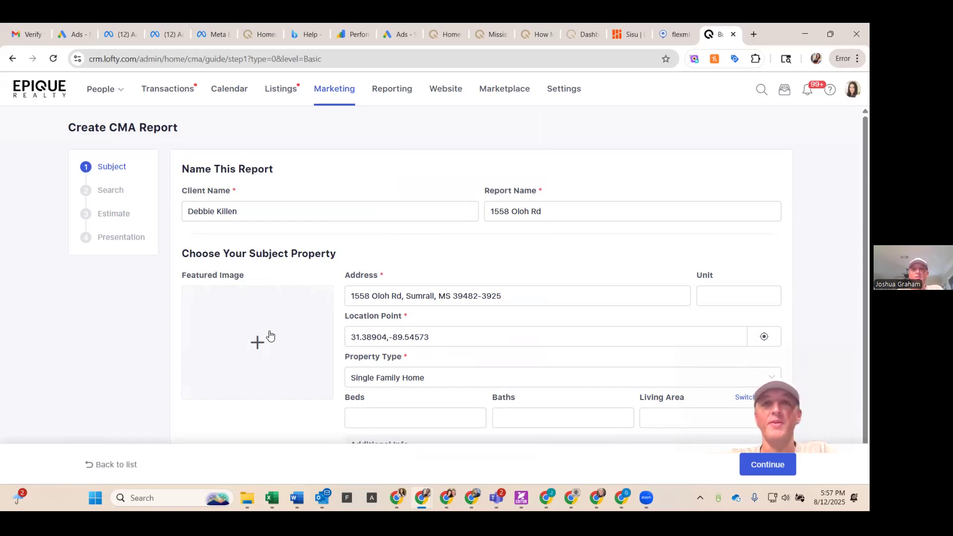
Step: Move to the property details and place the cursor in the Beds field
scroll(270, 336, down, 1)
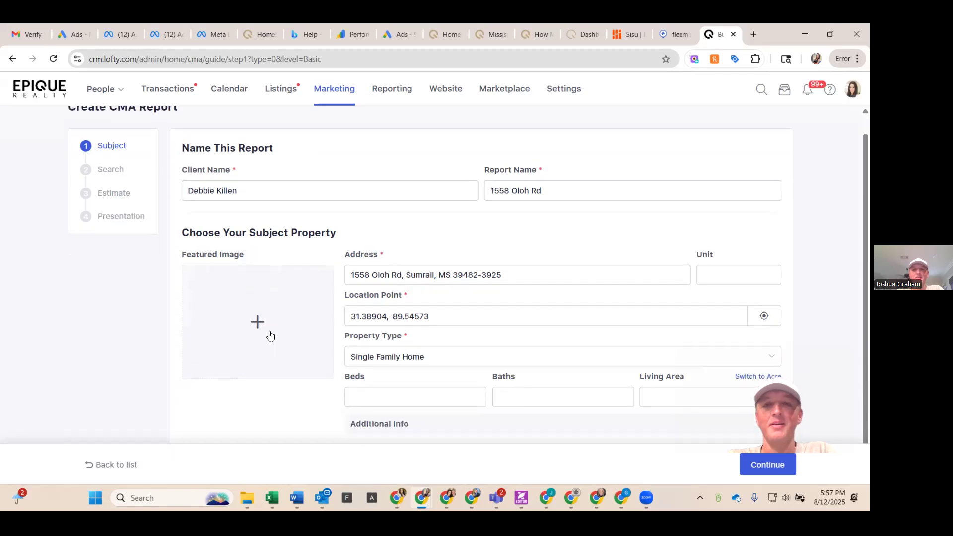
scroll(377, 330, down, 1)
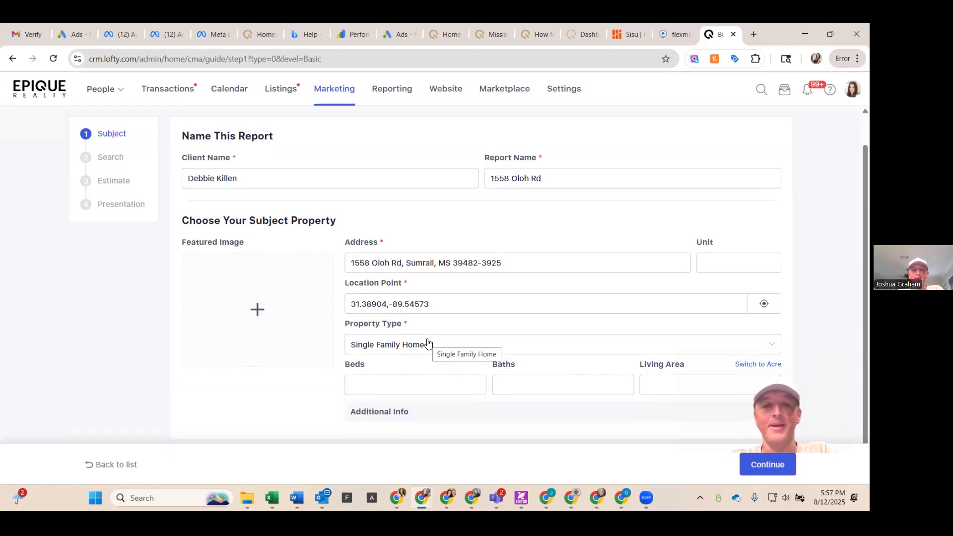
click(419, 390)
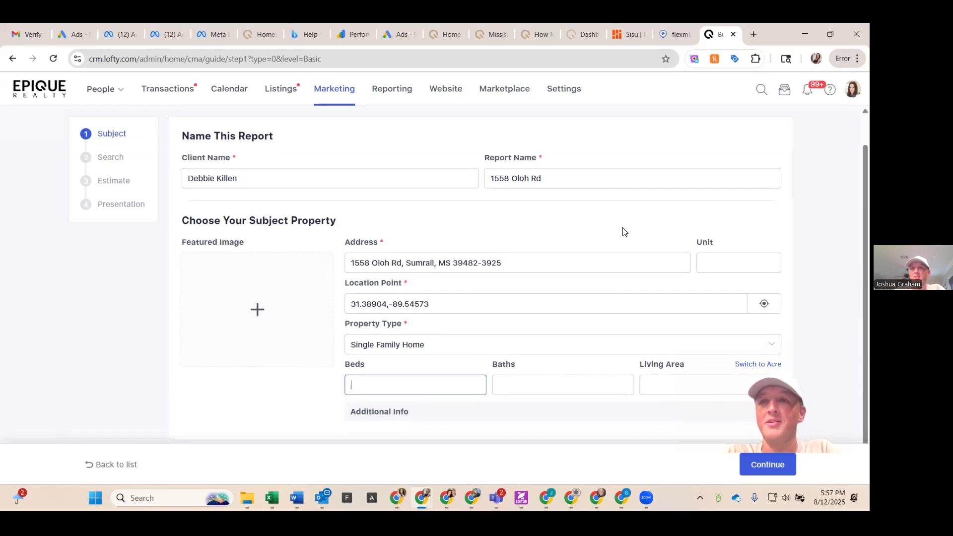
Step: Open a new tab and search the web for the subject property's address
key(ctrl+t)
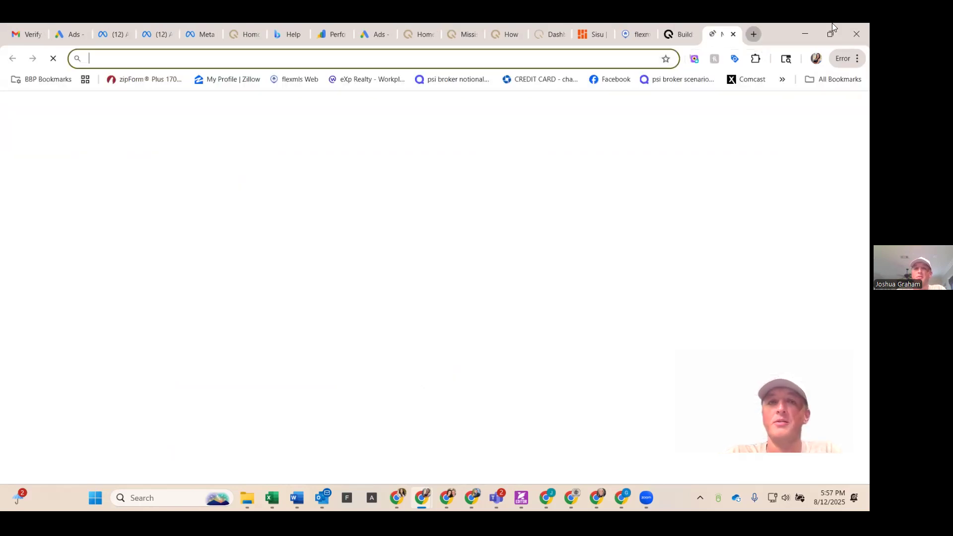
mouse_move(832, 24)
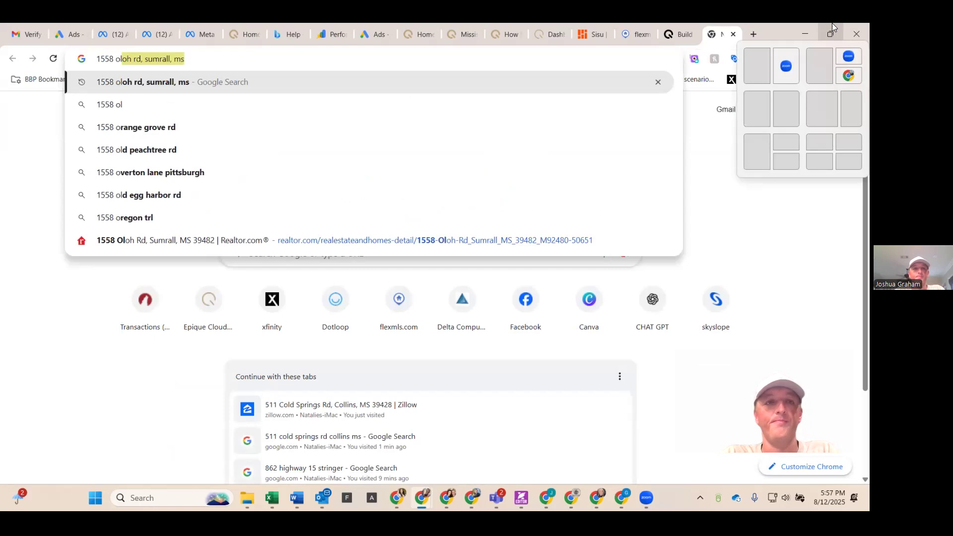
key(Return)
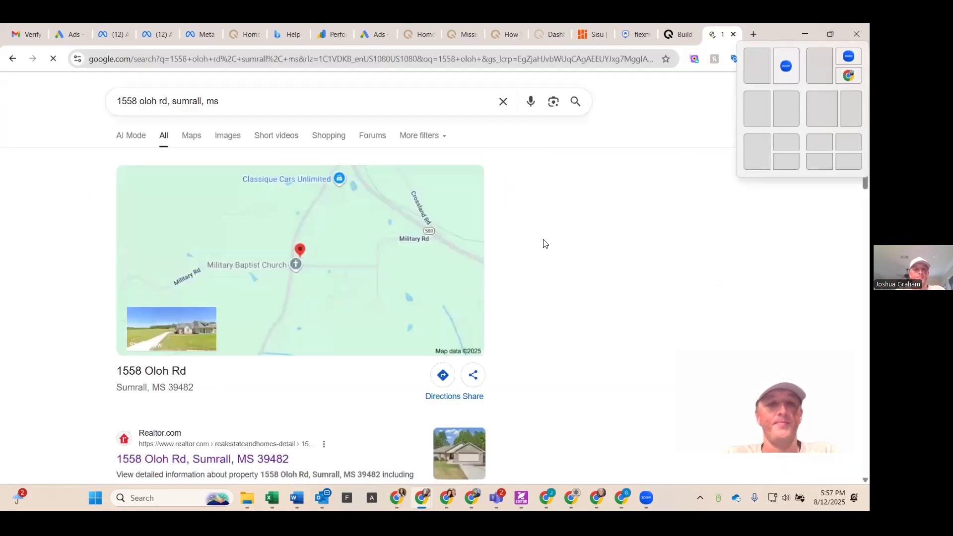
Step: Open the property's Realtor.com listing from the search results
scroll(543, 243, down, 2)
click(194, 380)
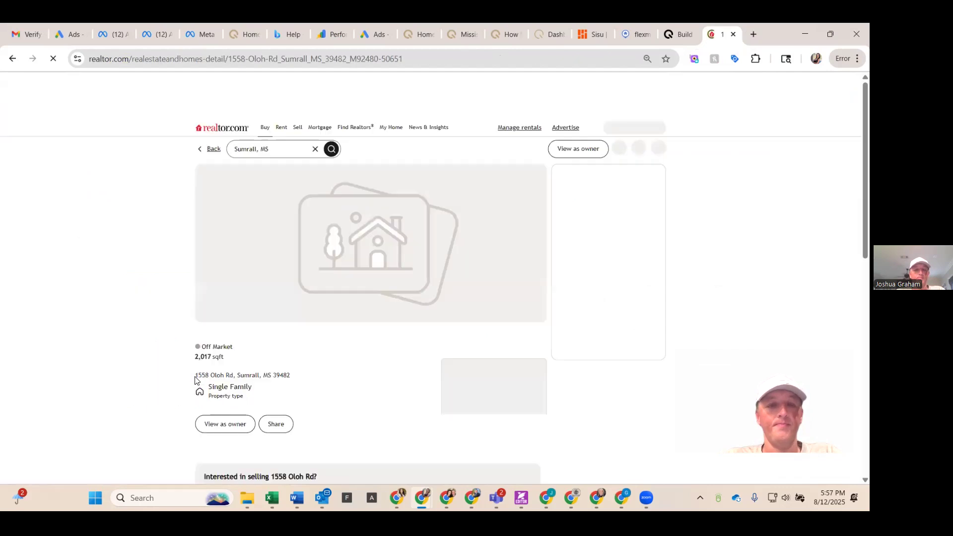
Step: Review the listing's property details, home value, nearby homes and property history
scroll(275, 323, down, 4)
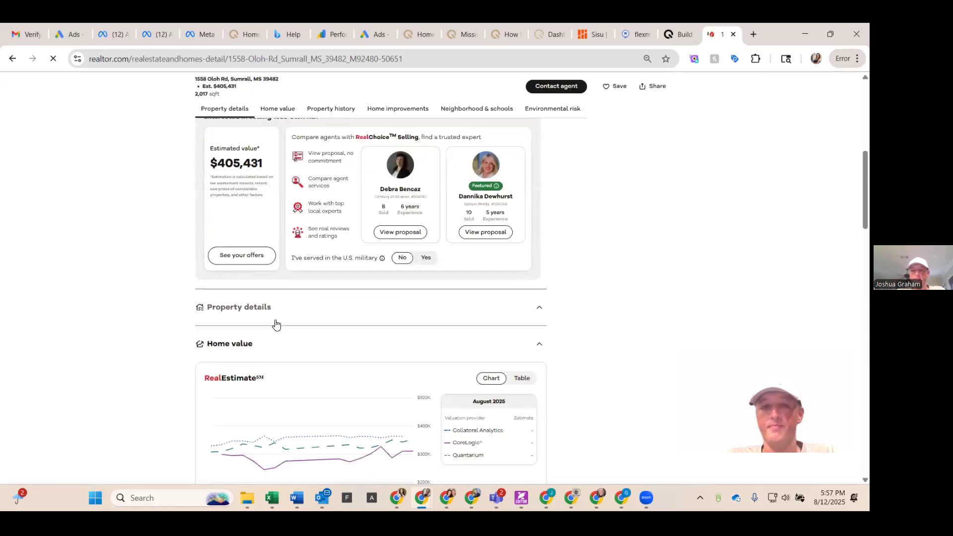
scroll(276, 324, down, 6)
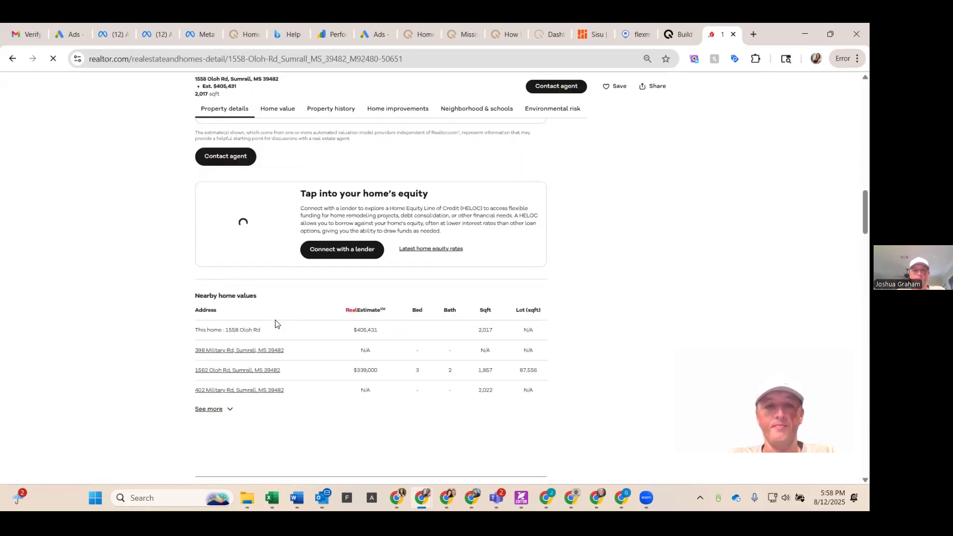
scroll(276, 324, down, 5)
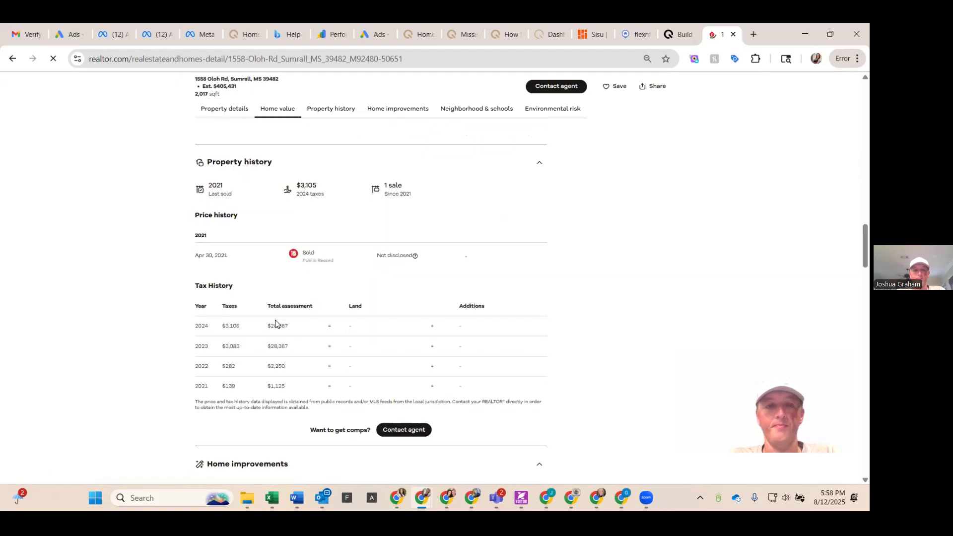
scroll(276, 324, up, 5)
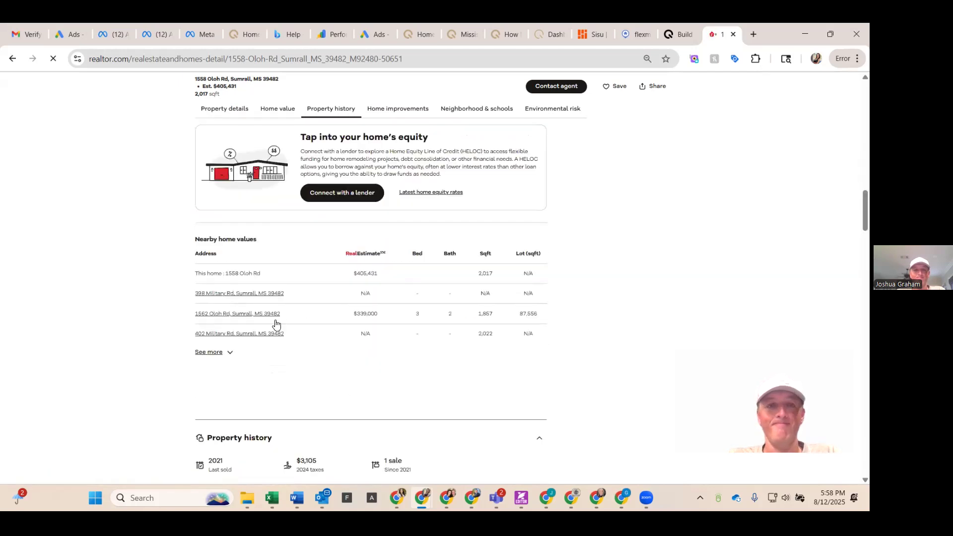
scroll(277, 324, up, 8)
scroll(276, 324, up, 6)
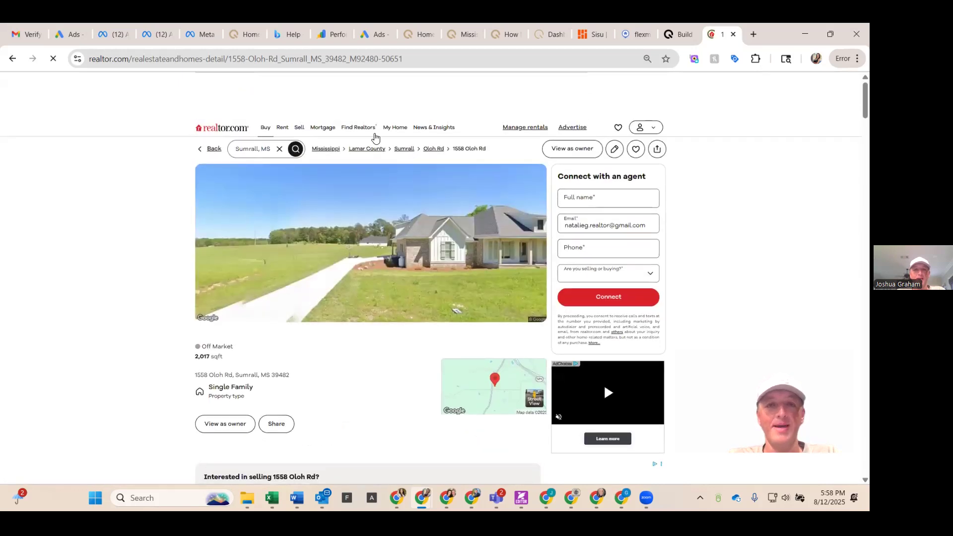
Step: Open Delta Computer Systems in a new tab and go to its county search page
click(754, 34)
text(de)
key(Return)
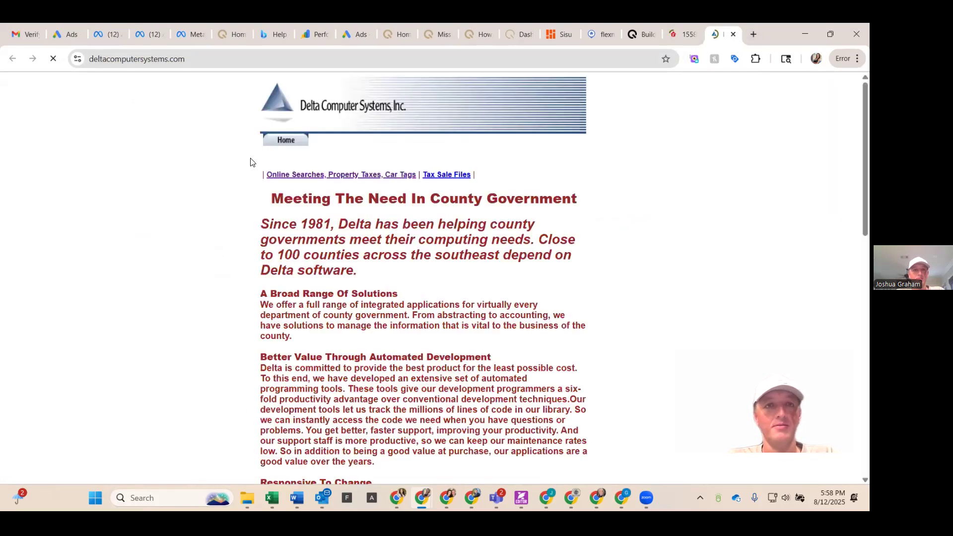
click(313, 143)
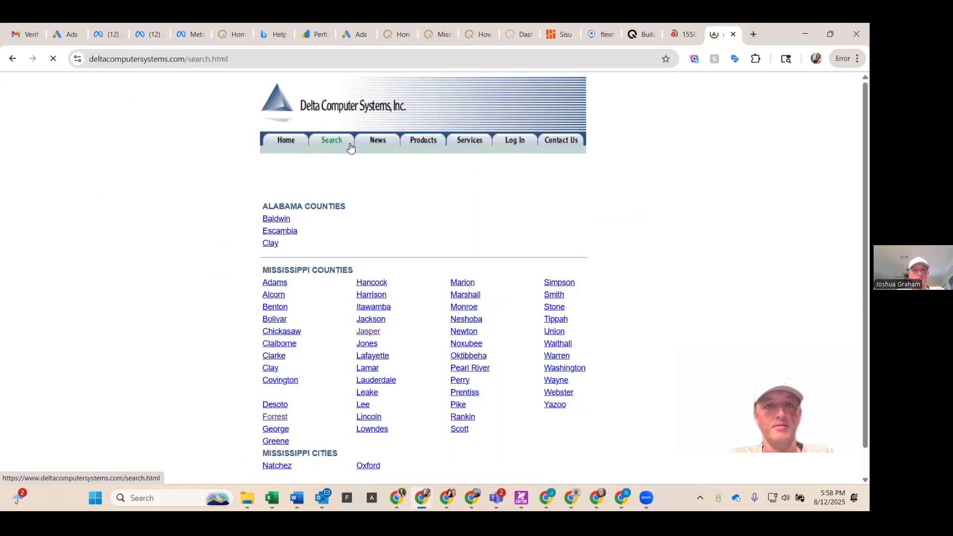
scroll(350, 345, down, 1)
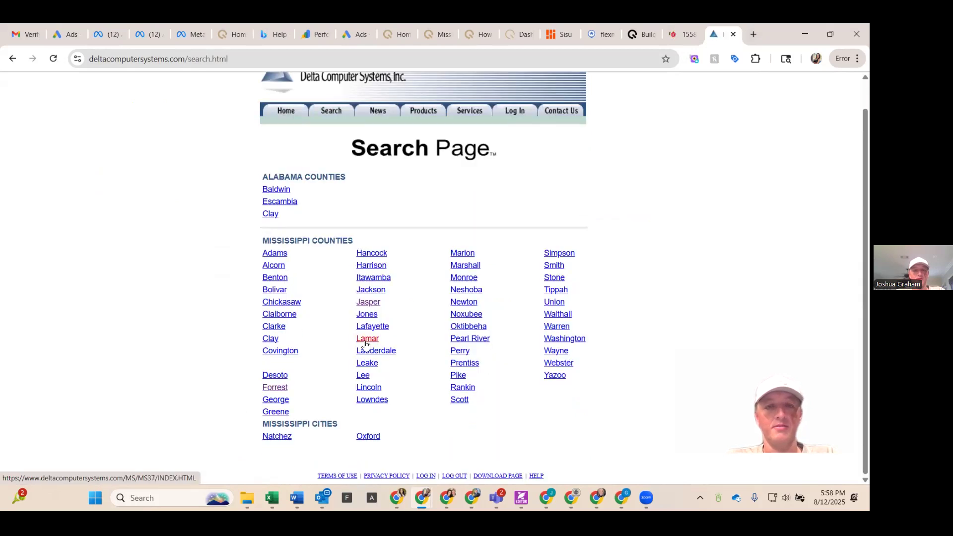
click(362, 338)
click(329, 301)
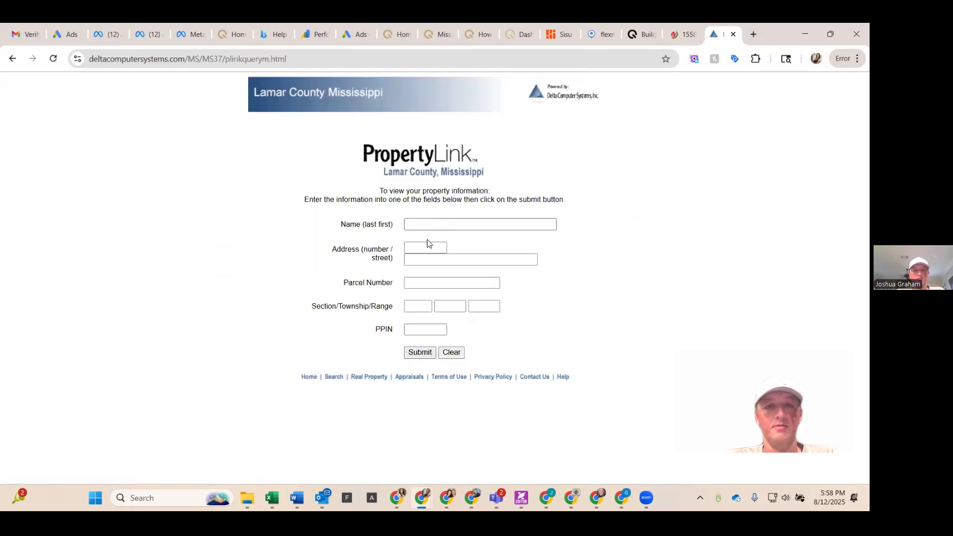
click(428, 246)
key(Tab)
click(415, 355)
click(415, 354)
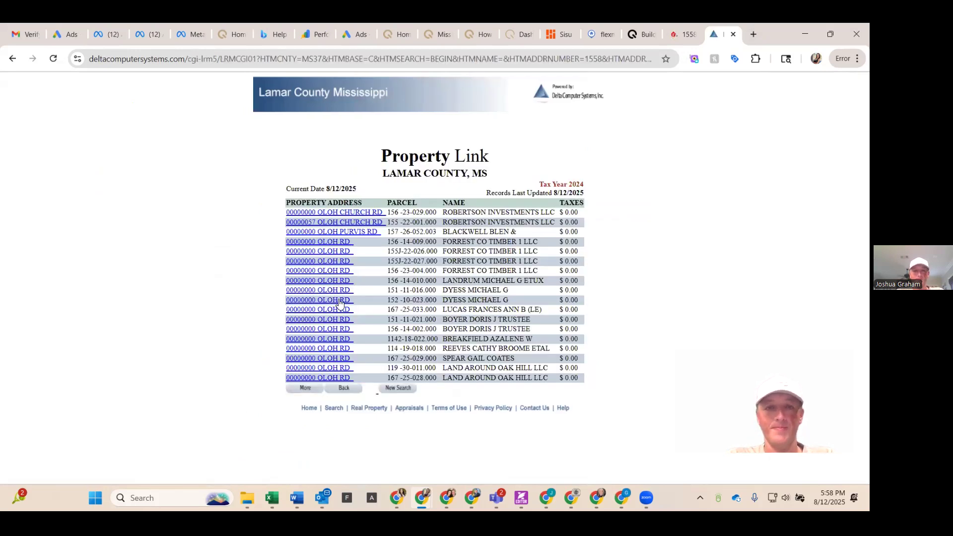
click(307, 389)
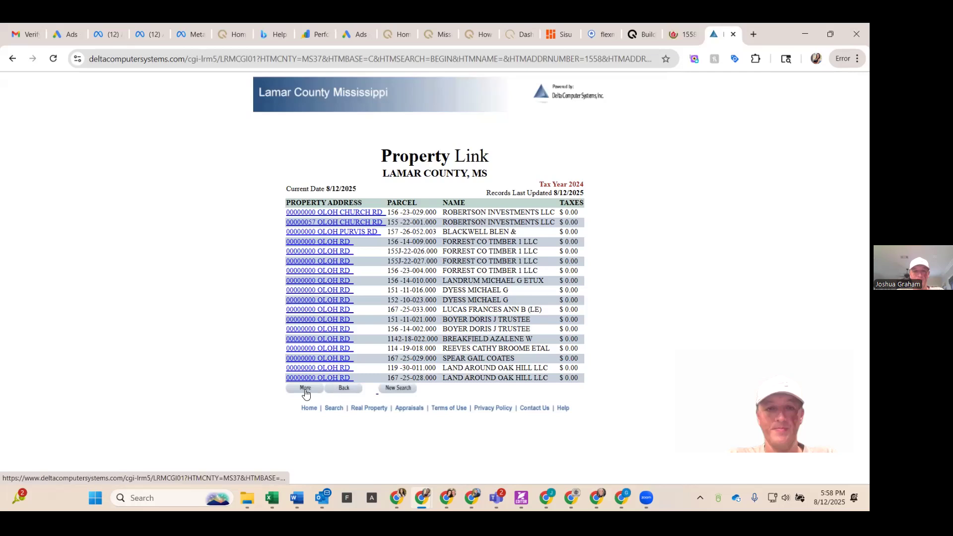
click(308, 389)
click(307, 390)
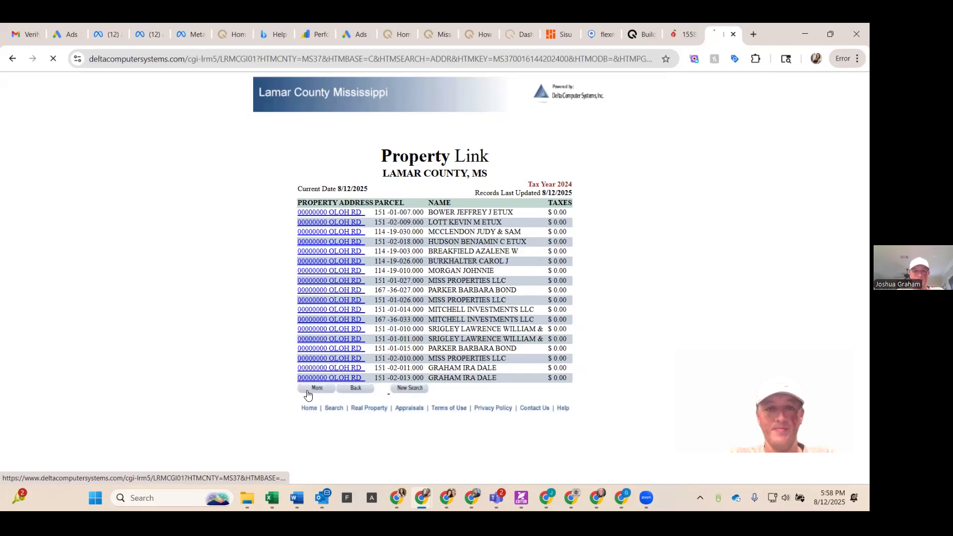
click(307, 389)
click(306, 390)
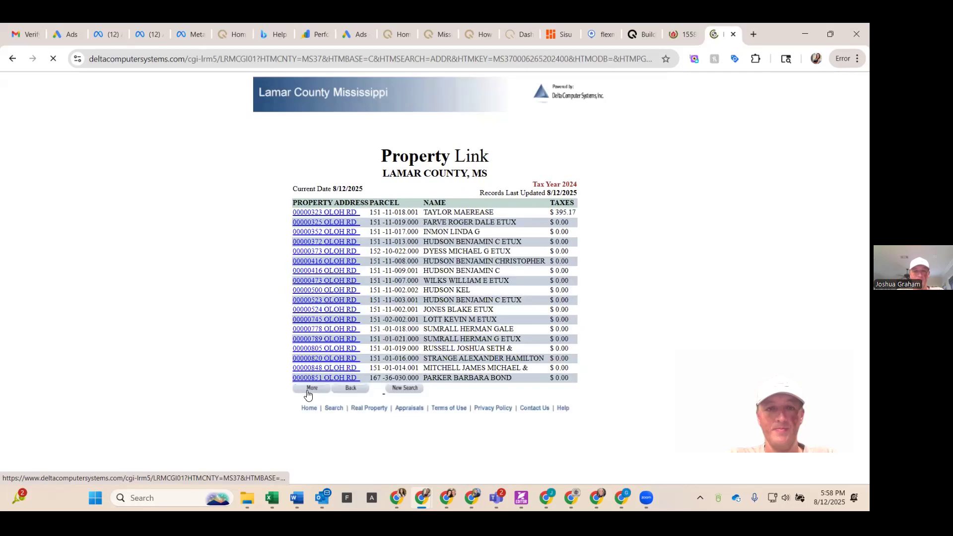
click(306, 389)
click(307, 390)
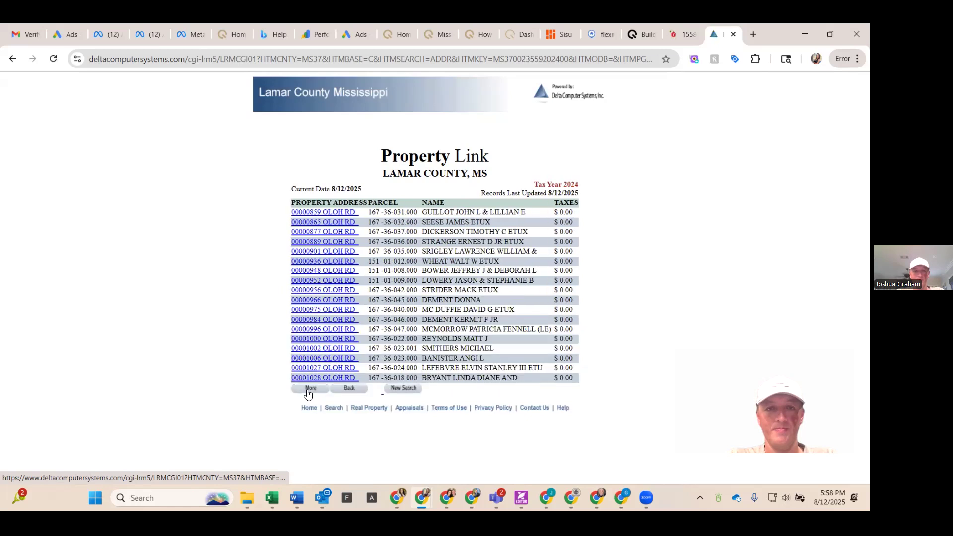
click(307, 390)
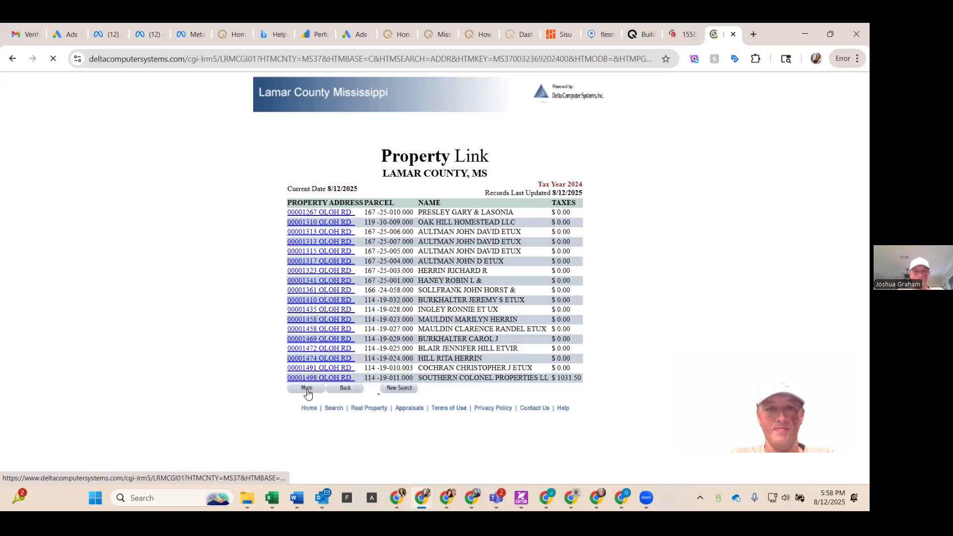
click(307, 390)
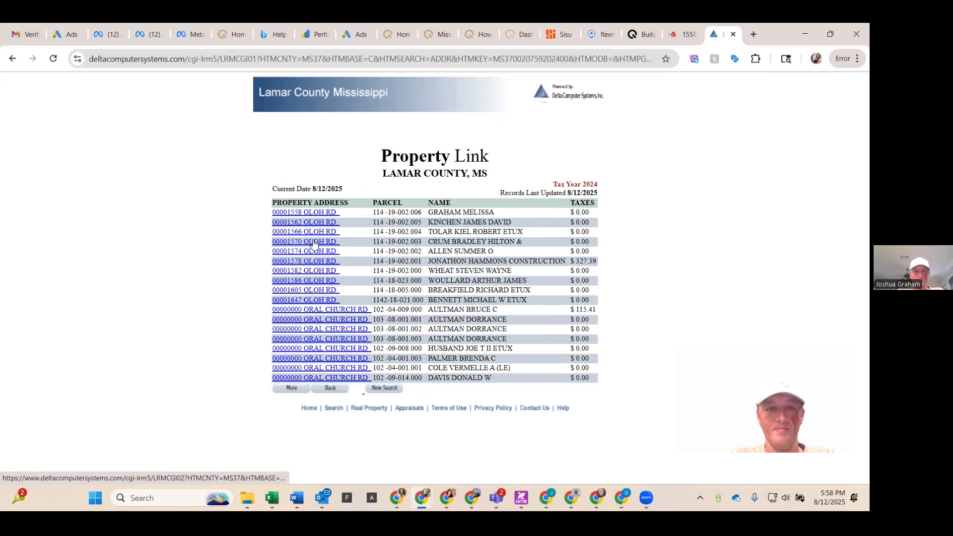
click(308, 212)
scroll(437, 291, down, 3)
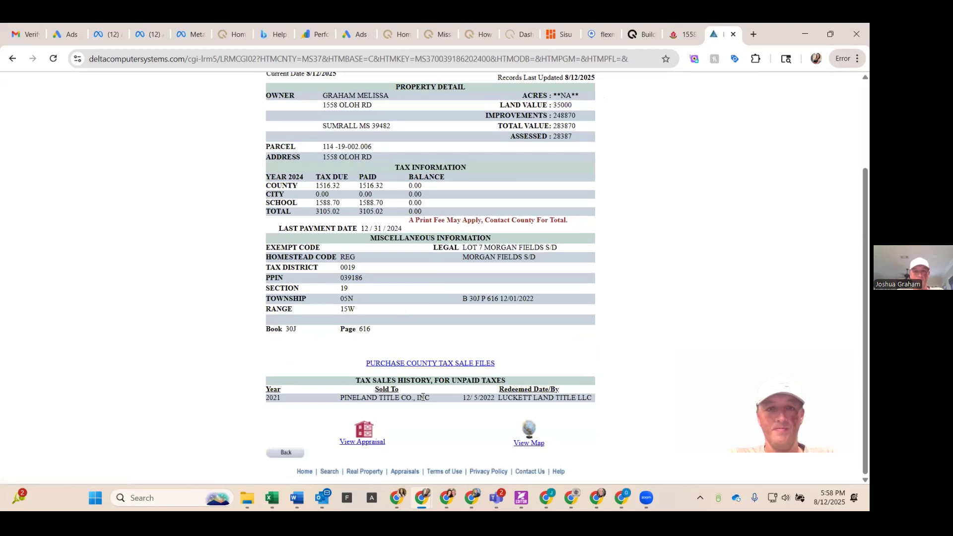
Step: Open the parcel's appraisal and review the residence building details and appraisal summary
click(362, 442)
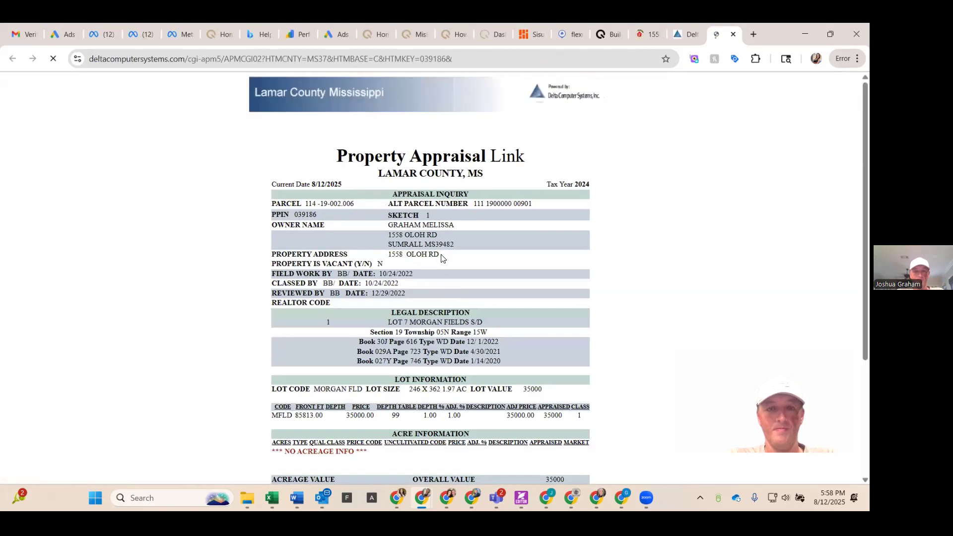
scroll(446, 268, down, 2)
scroll(441, 256, down, 3)
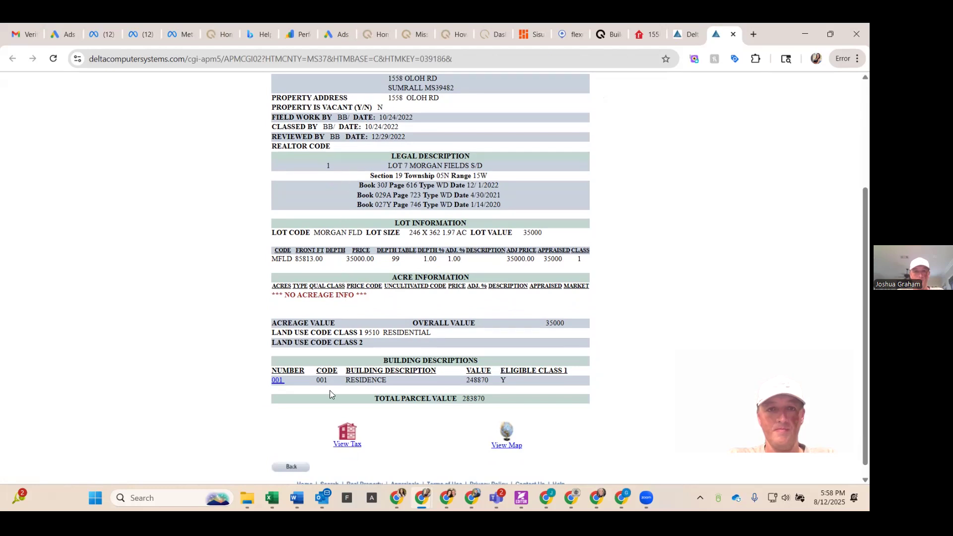
click(279, 381)
scroll(438, 281, down, 2)
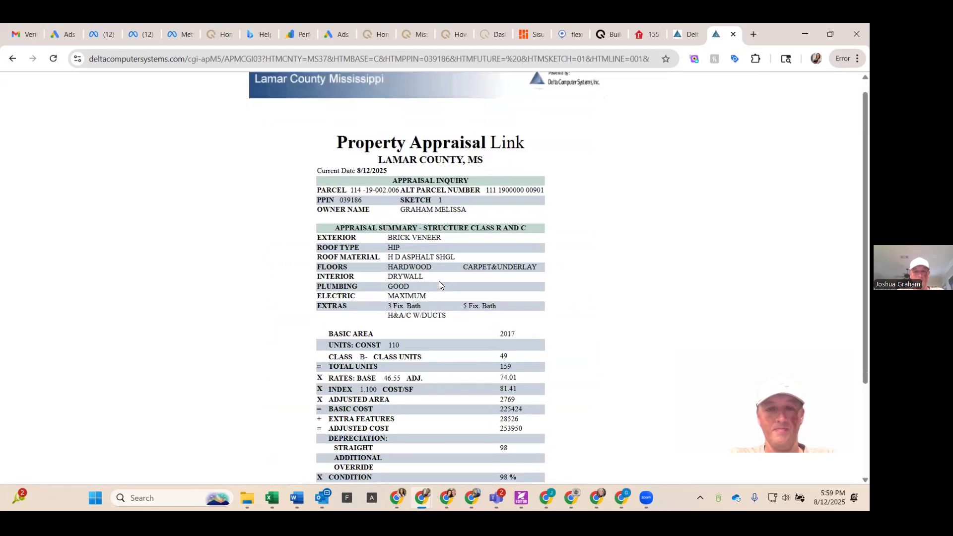
scroll(439, 285, down, 1)
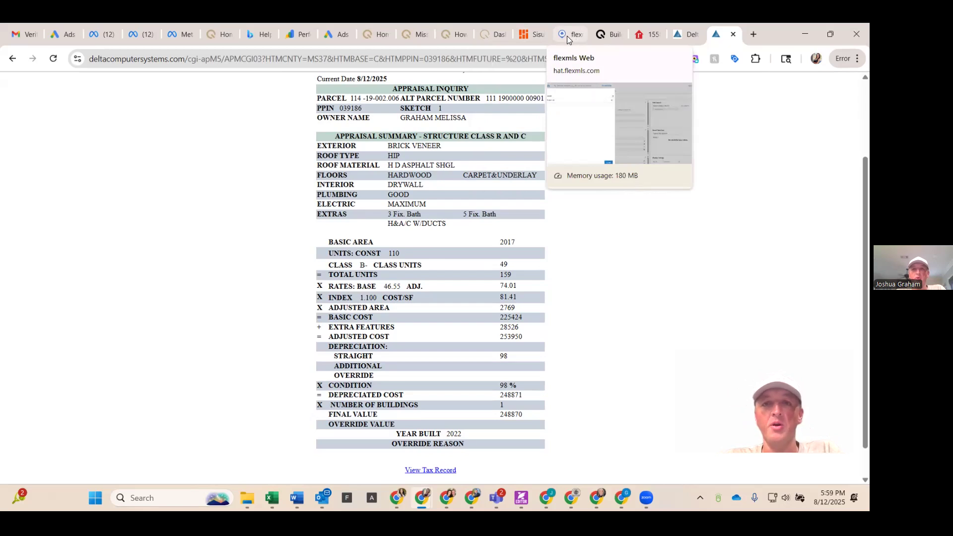
Step: In the CMA report's subject property, enter 3 baths and a living area of 2450
click(602, 38)
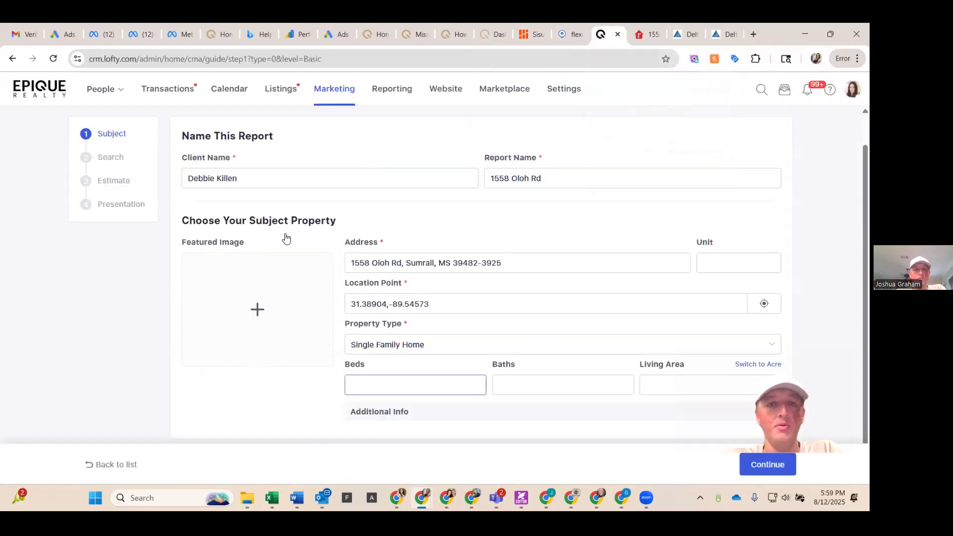
key(Tab)
text(2)
key(BackSpace)
text(3)
key(Tab)
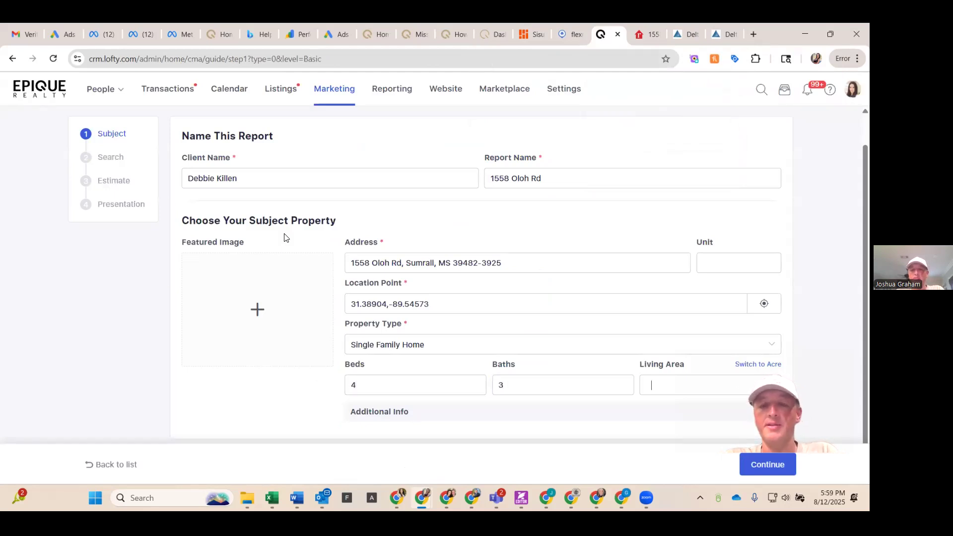
text(2450)
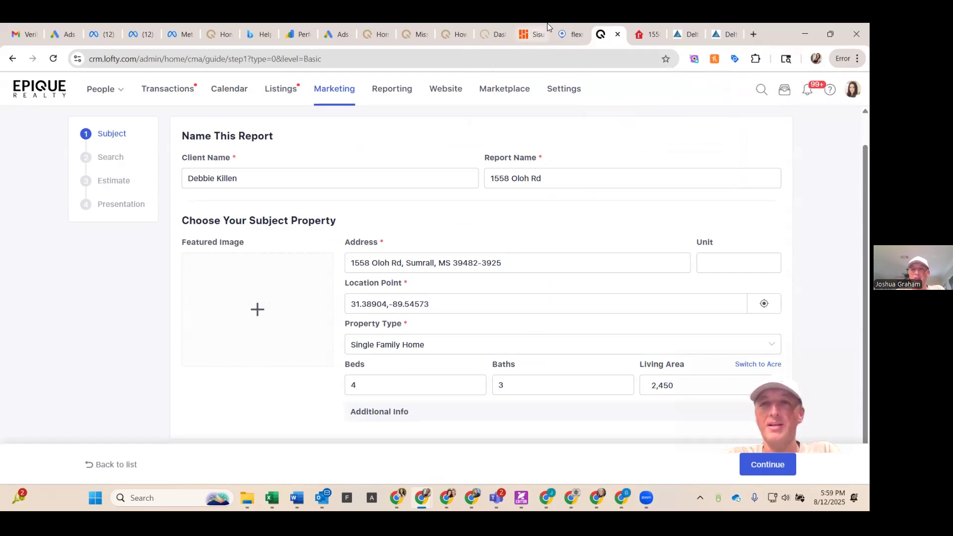
Step: Recheck the county appraisal, then continue the CMA report to the comparable search step
click(722, 33)
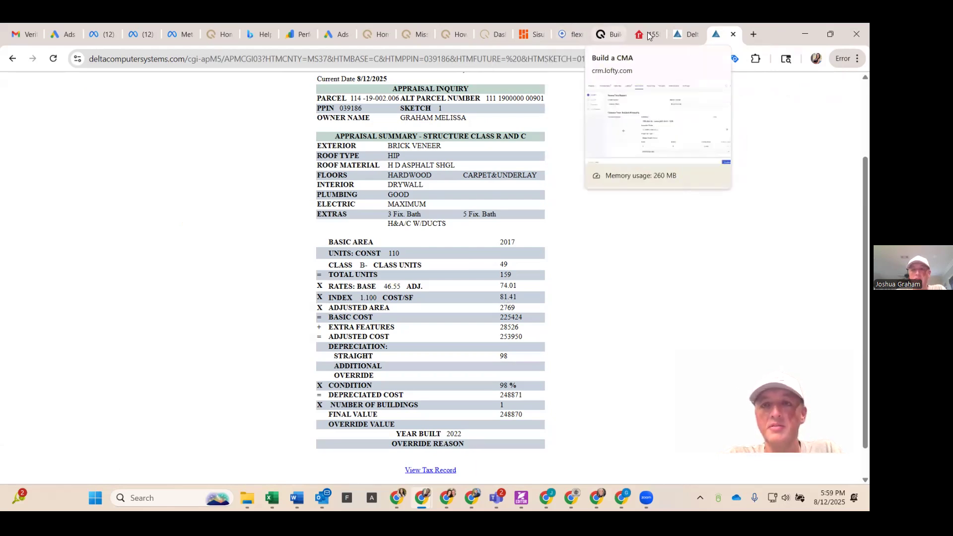
click(599, 36)
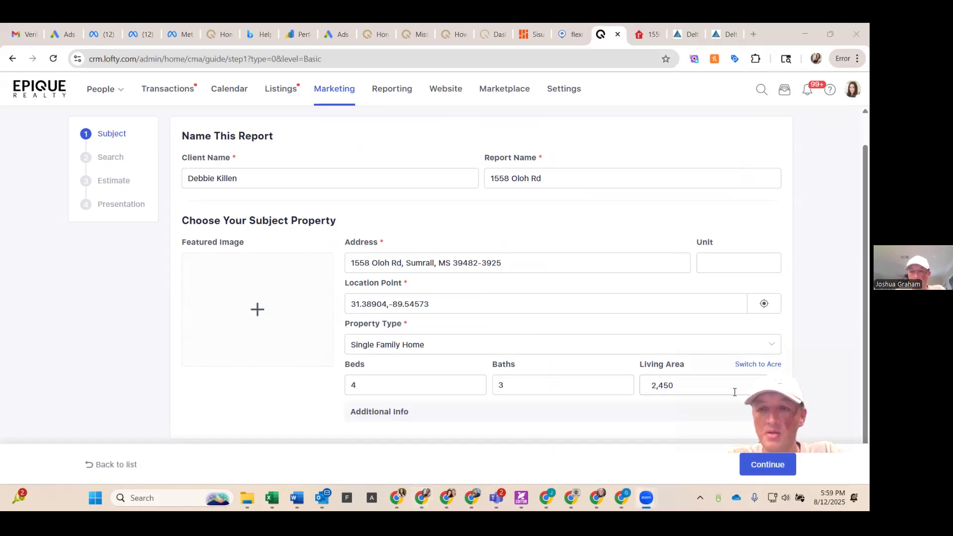
click(763, 463)
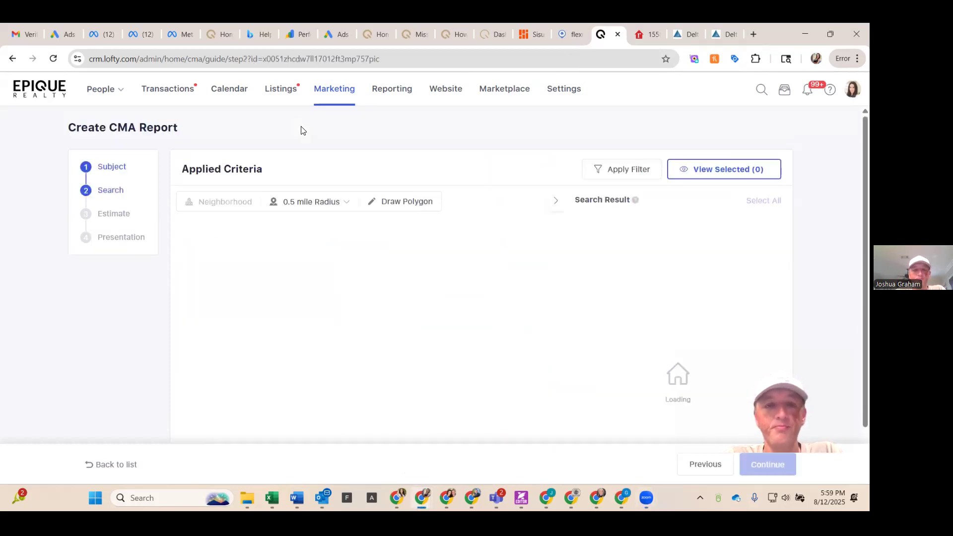
Step: Set the comparable search radius to 3 miles
scroll(303, 132, down, 1)
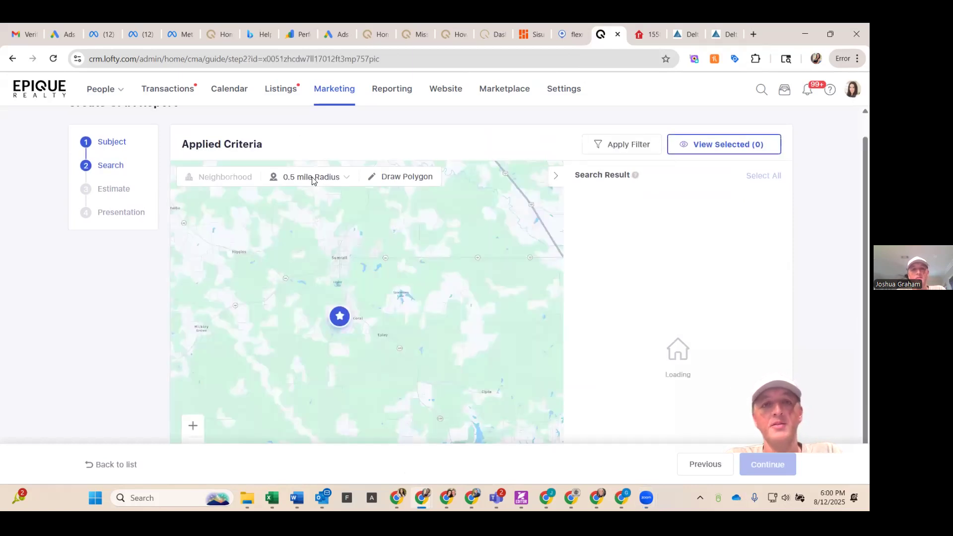
click(345, 180)
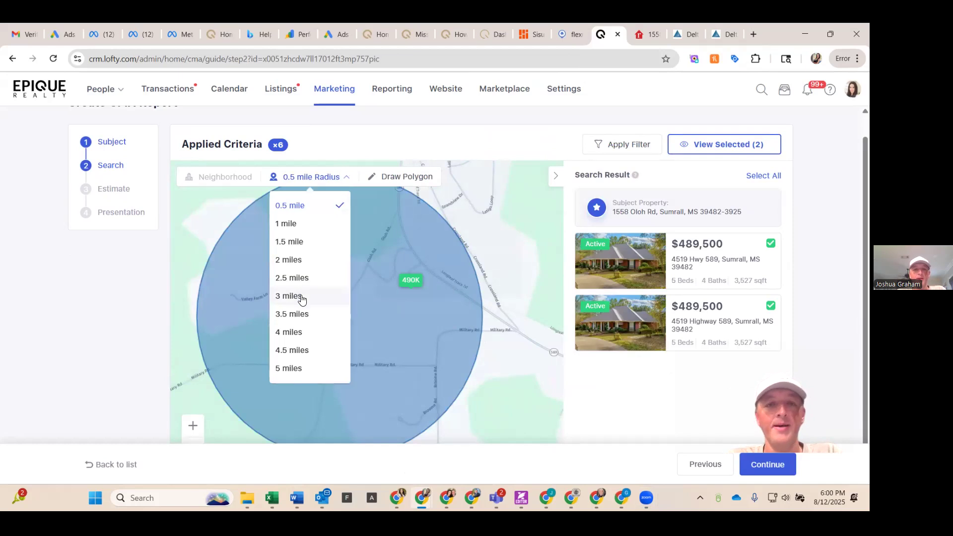
click(300, 296)
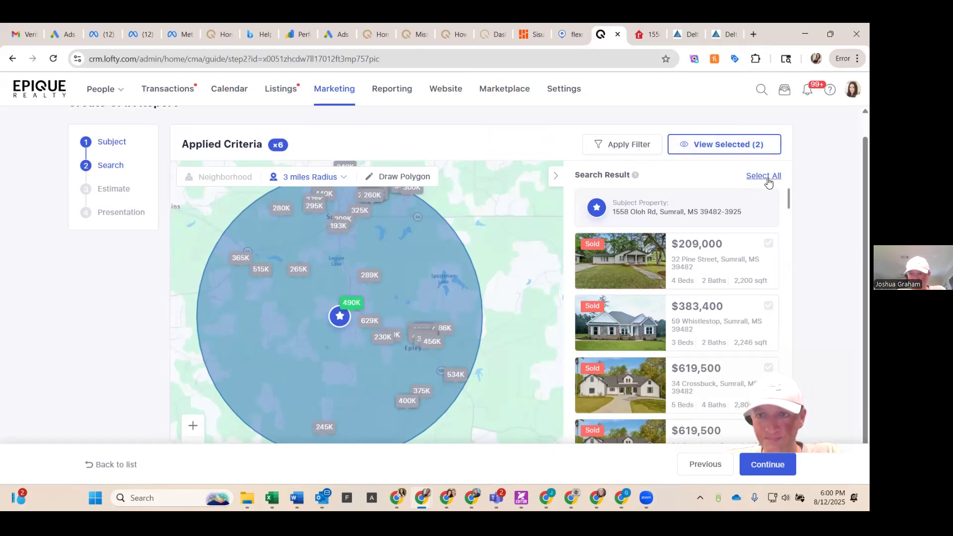
Step: Open the more filters dialog and set the beds filter to a minimum and maximum of 4
click(628, 153)
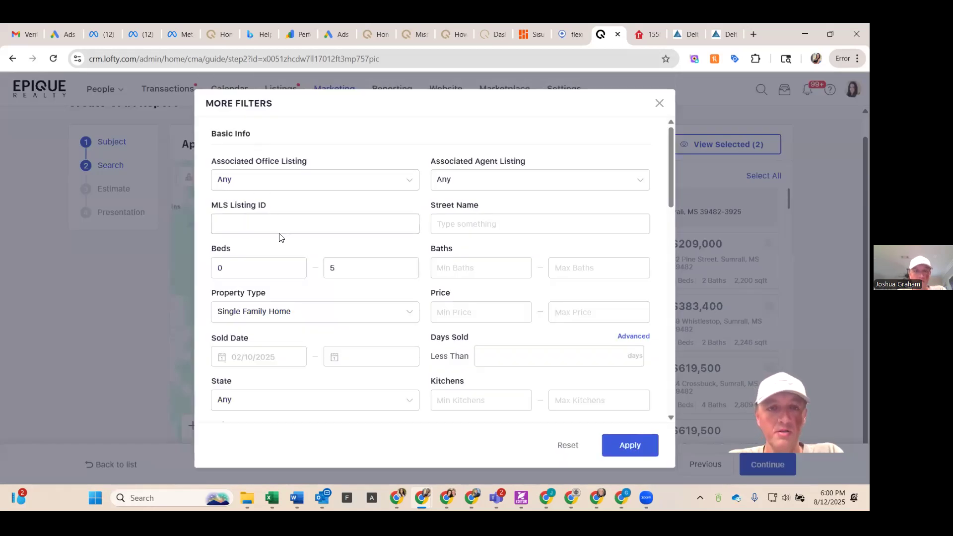
scroll(278, 234, down, 2)
click(264, 174)
key(BackSpace)
text(3)
key(BackSpace)
text(34)
key(BackSpace)
key(BackSpace)
text(4)
click(355, 182)
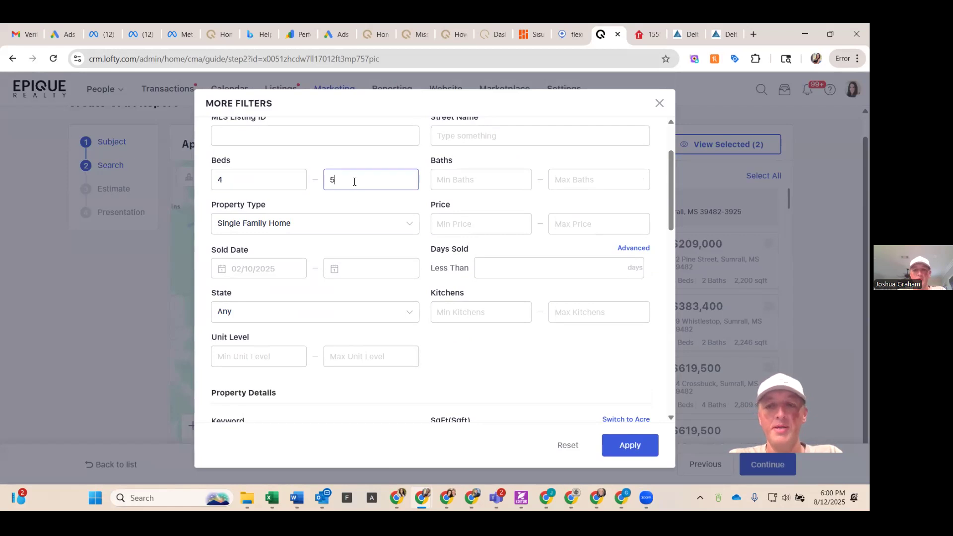
key(BackSpace)
text(4)
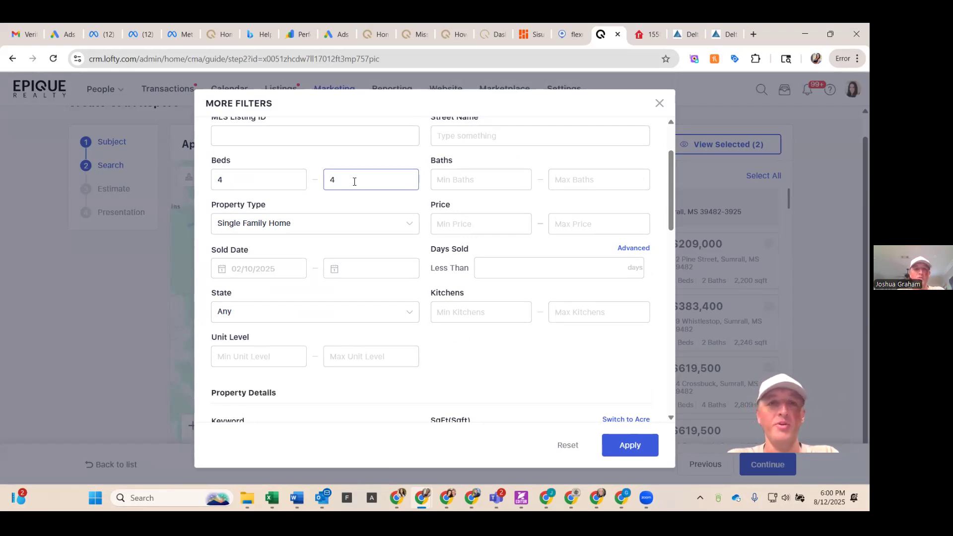
Step: Set the baths filter to a minimum and maximum of 3
click(449, 182)
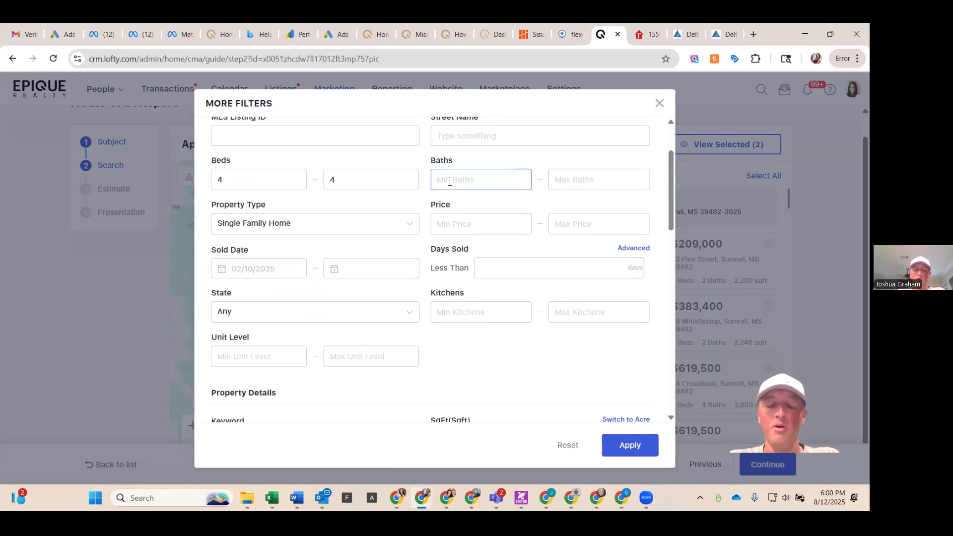
text(3)
key(Tab)
text(3)
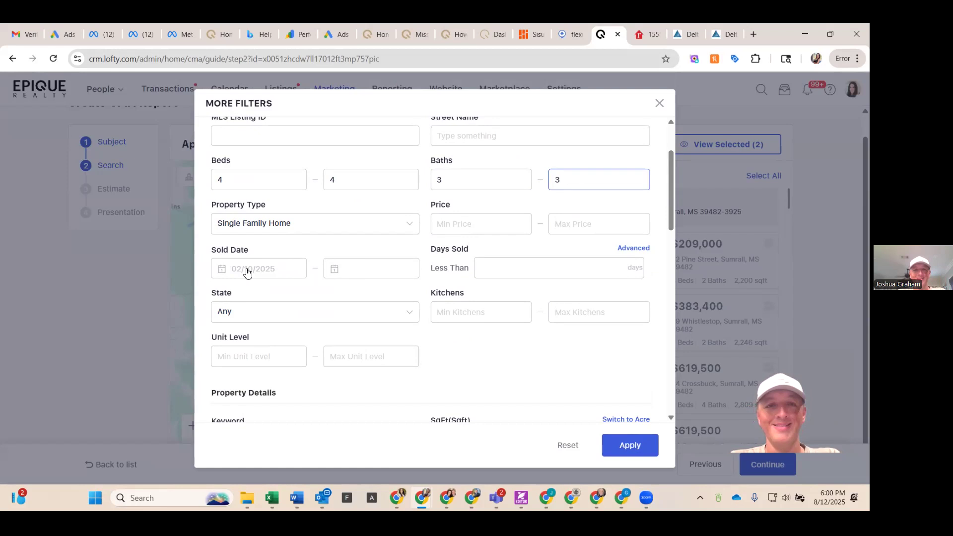
Step: Set the minimum square footage filter to 2300
click(489, 223)
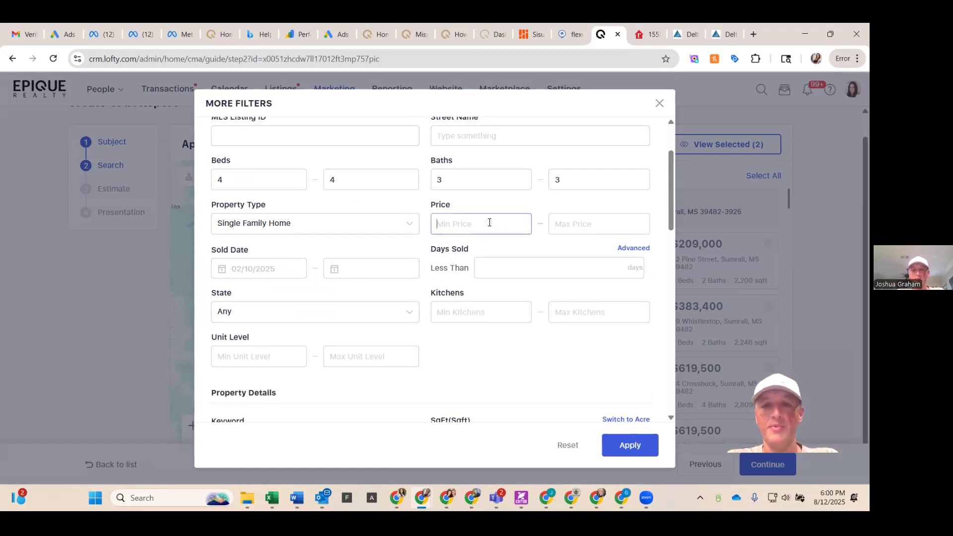
scroll(289, 320, down, 2)
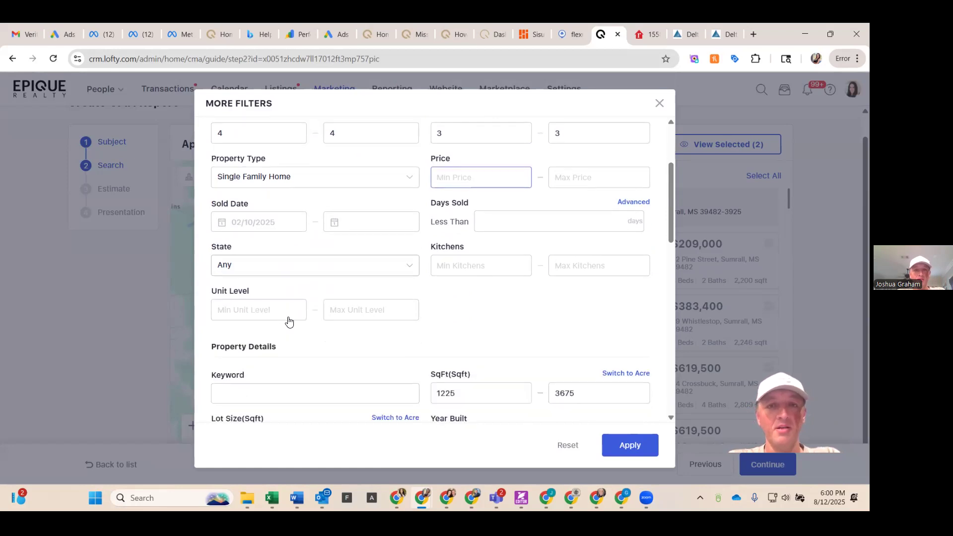
scroll(295, 309, down, 1)
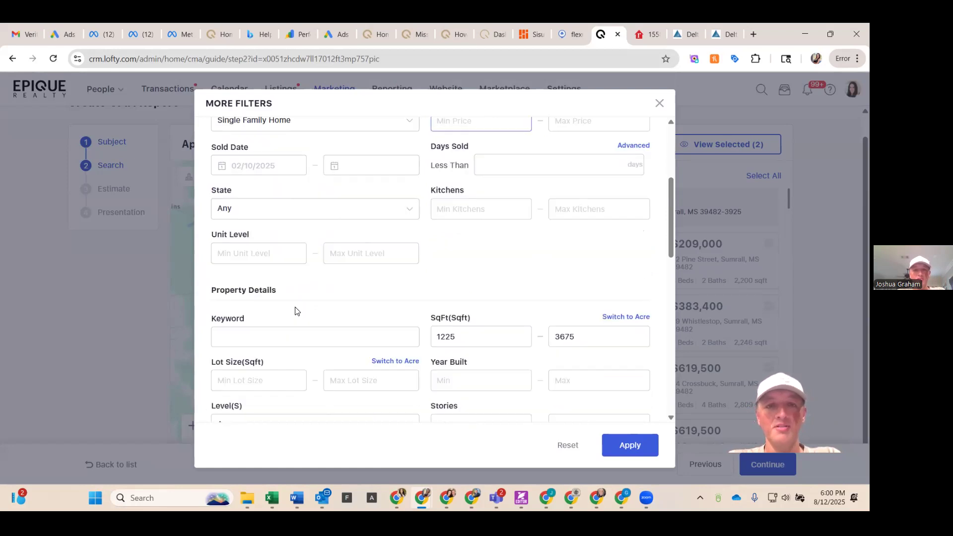
click(488, 339)
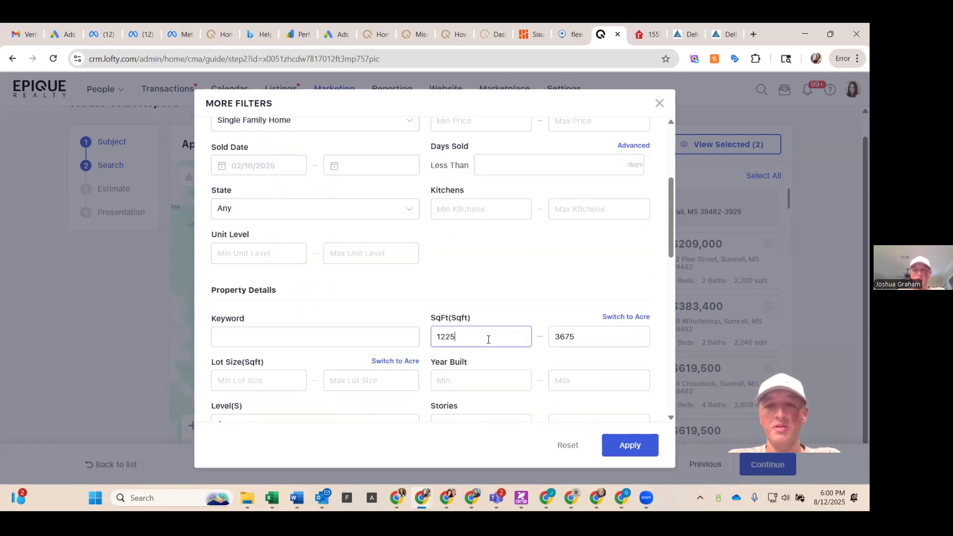
key(BackSpace)
key(BackSpace)
key(BackSpace)
key(BackSpace)
text(2200)
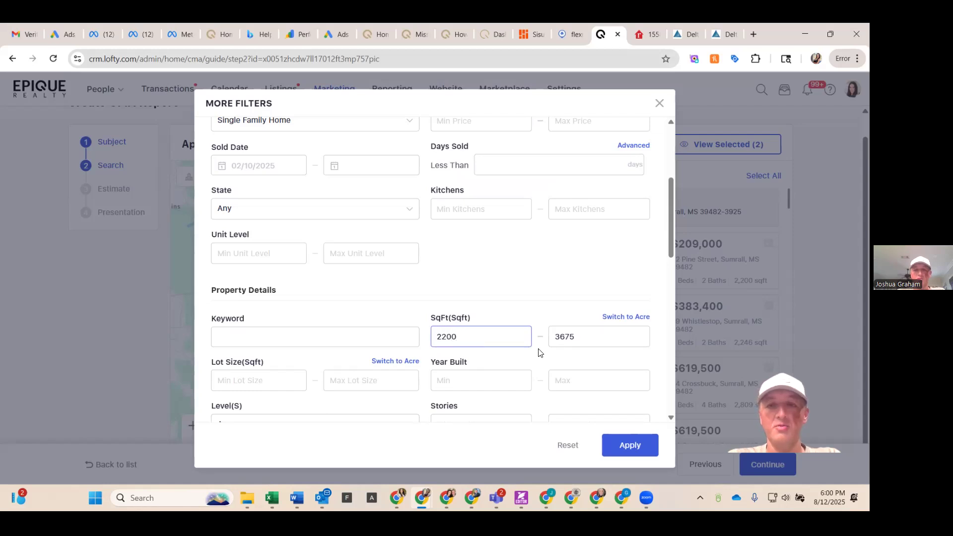
click(591, 334)
double_click(591, 334)
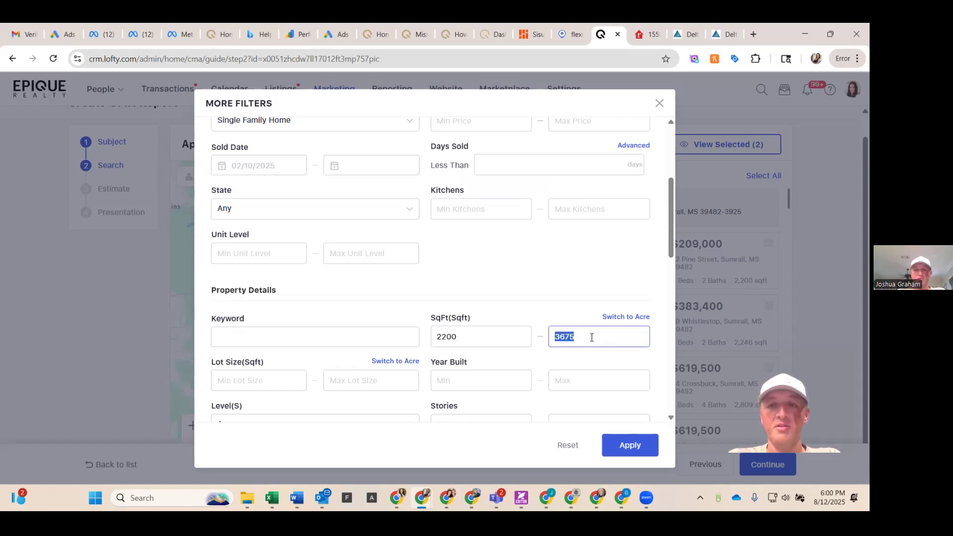
click(497, 337)
key(BackSpace)
key(BackSpace)
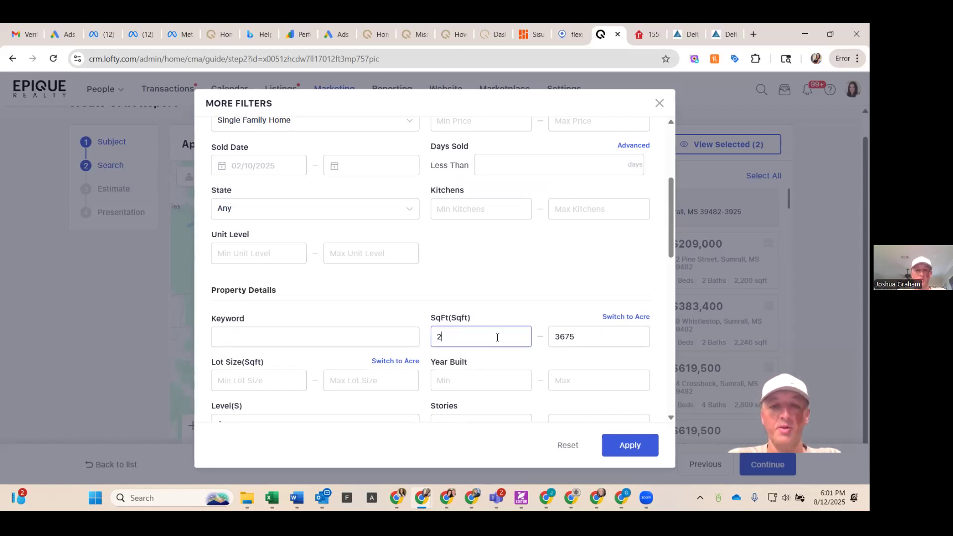
click(599, 353)
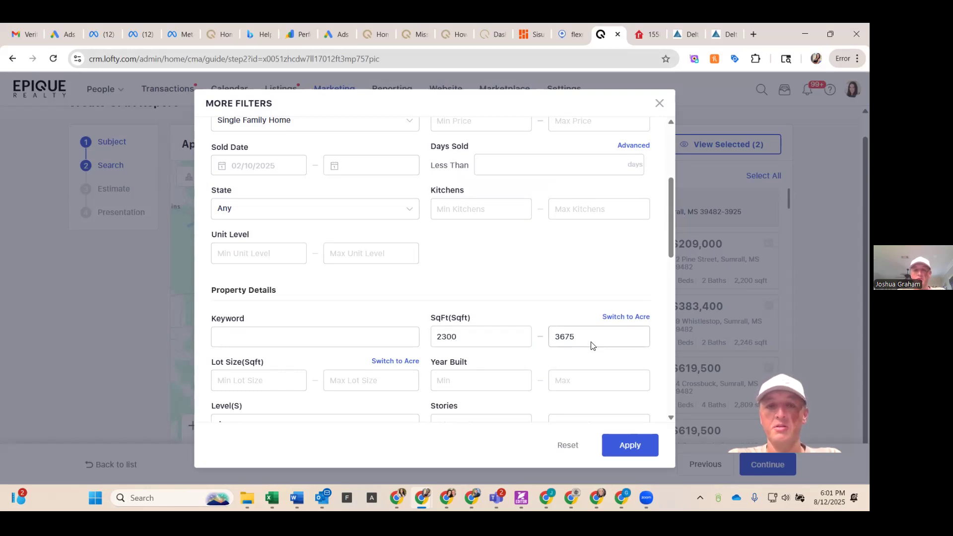
Step: Set the maximum square footage filter to 2700
drag(589, 336, 483, 339)
text(27000)
key(BackSpace)
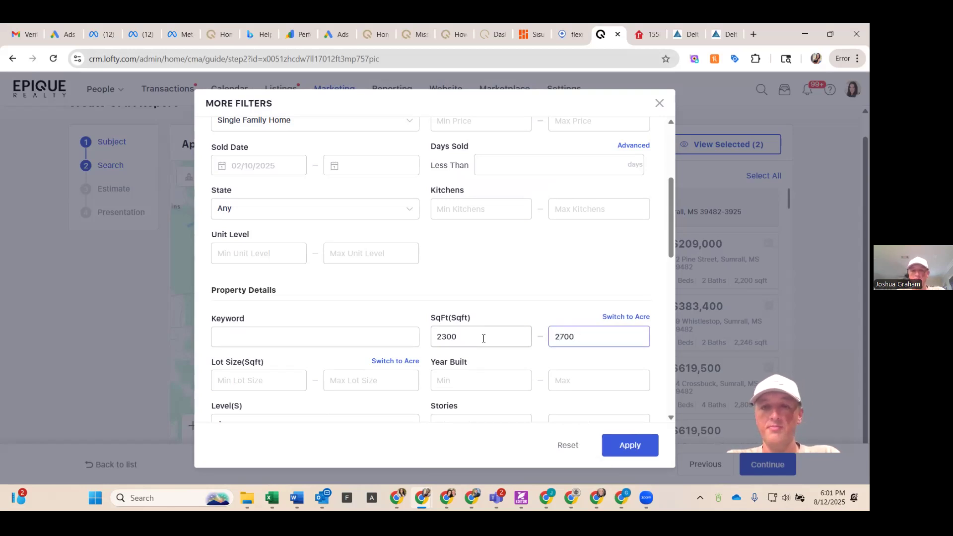
click(321, 353)
Step: Set the maximum lot size filter to 5
scroll(321, 352, down, 1)
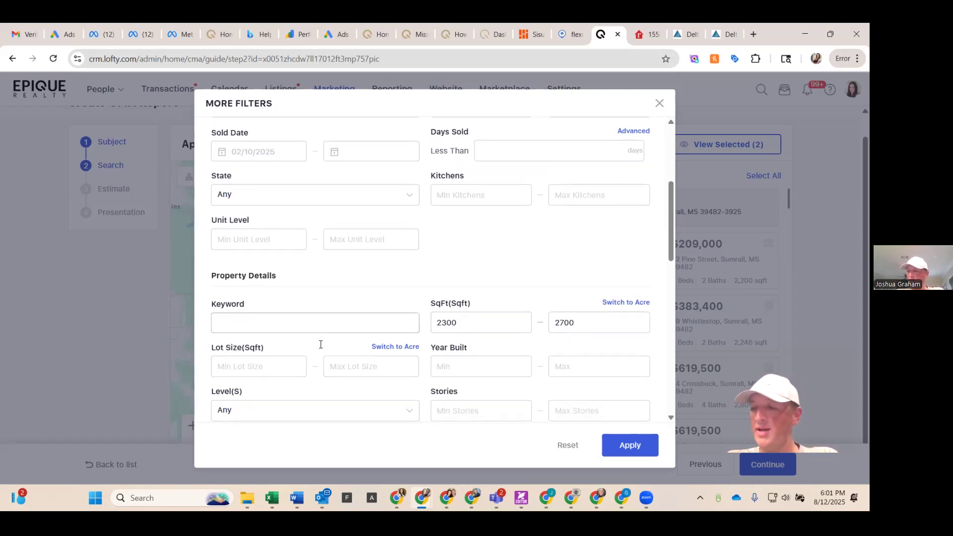
scroll(320, 347, down, 1)
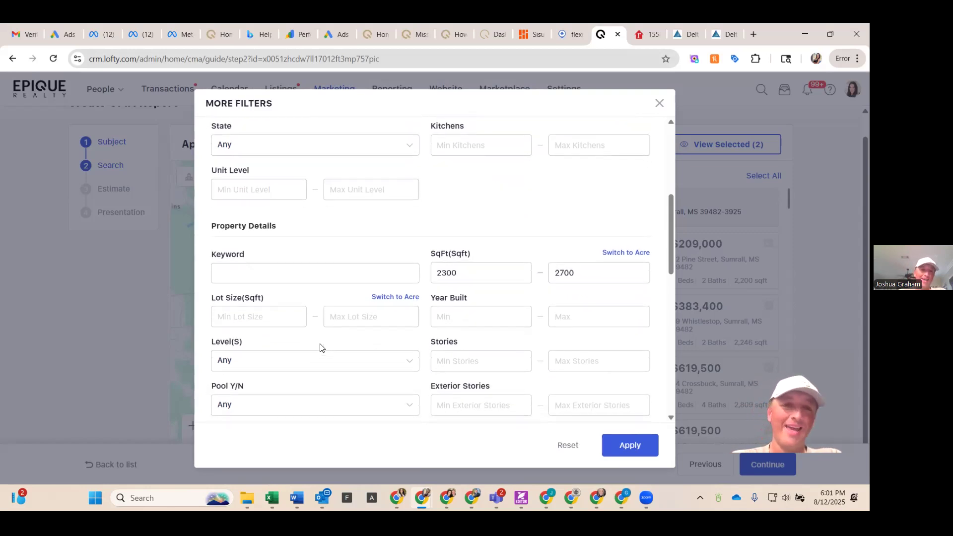
scroll(320, 347, down, 1)
click(347, 278)
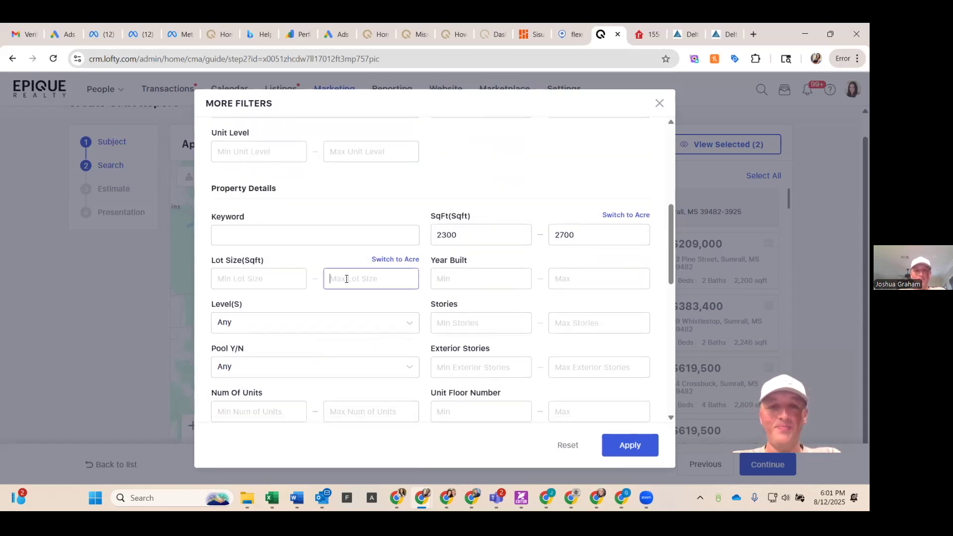
text(3)
key(BackSpace)
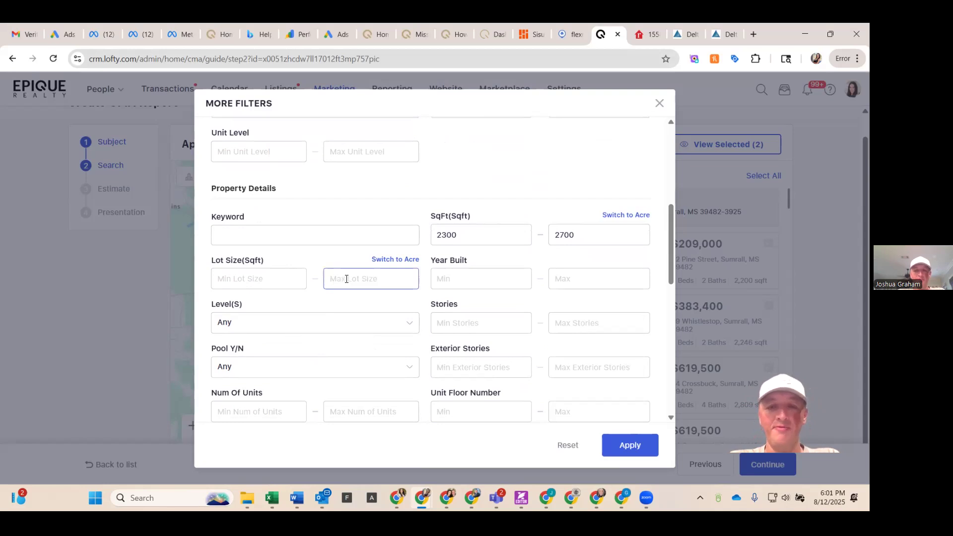
text(5)
Step: Review the remaining filter options and apply the filters
scroll(452, 315, down, 2)
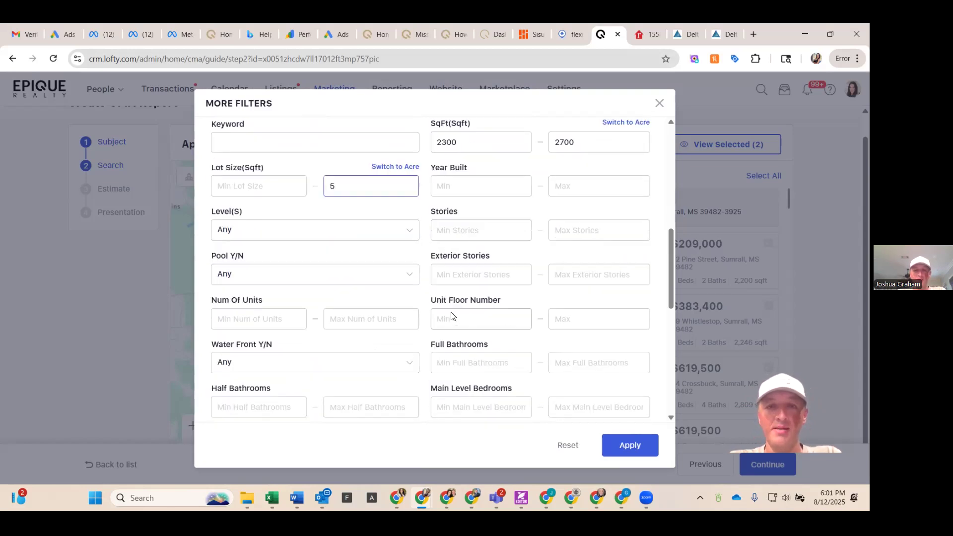
scroll(451, 316, down, 1)
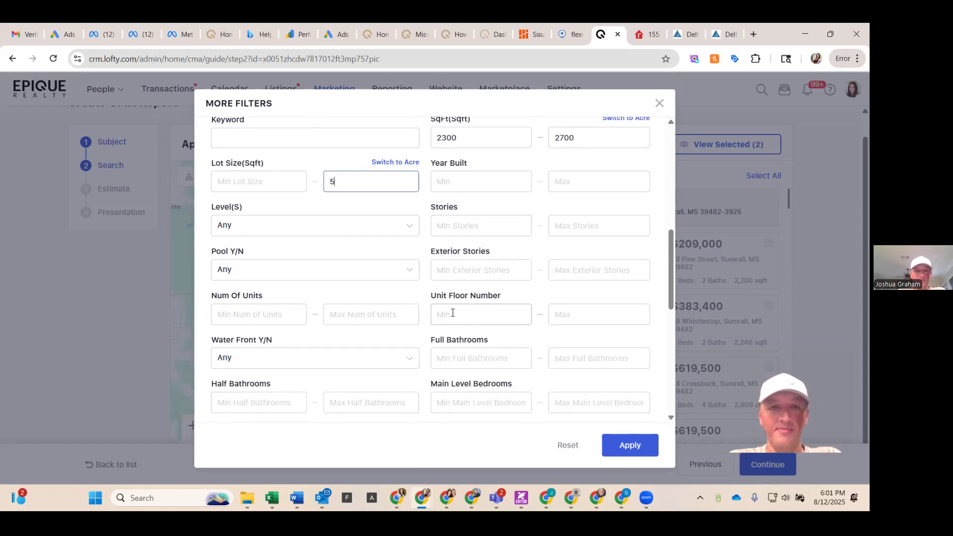
scroll(445, 327, down, 1)
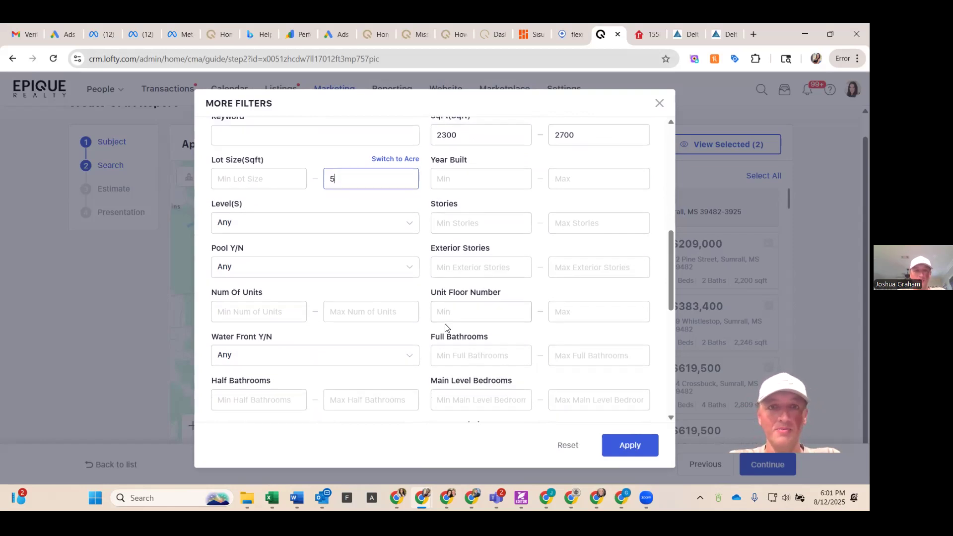
scroll(445, 328, down, 1)
scroll(446, 328, down, 2)
scroll(445, 328, down, 3)
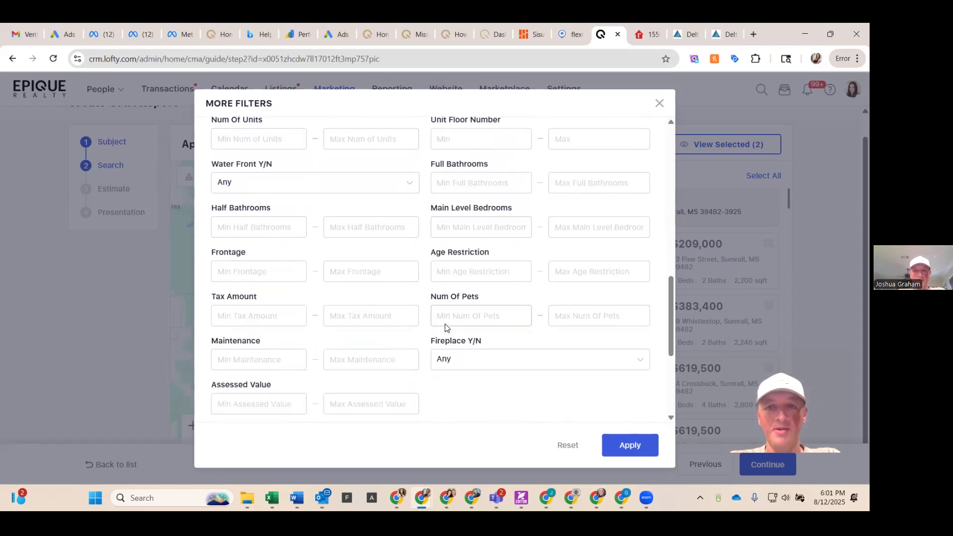
scroll(445, 327, down, 6)
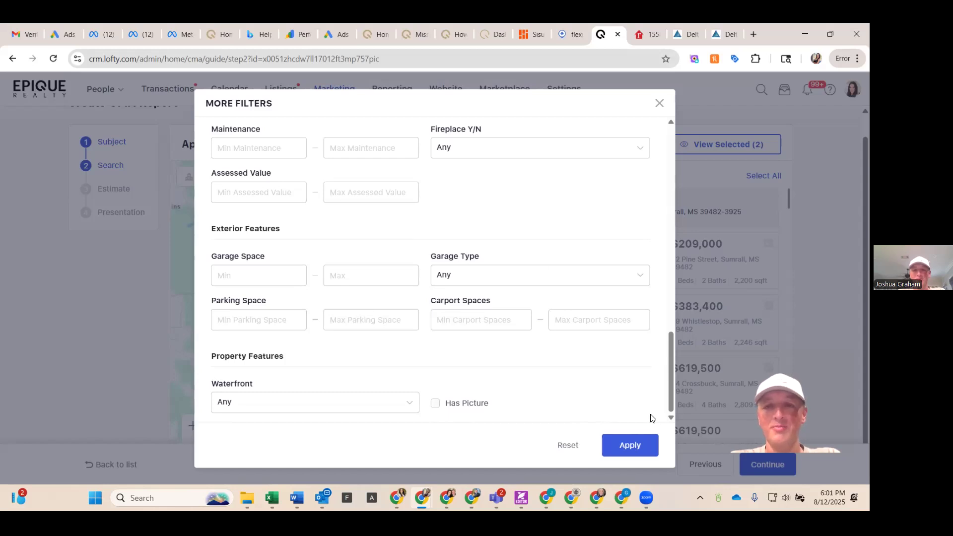
click(635, 452)
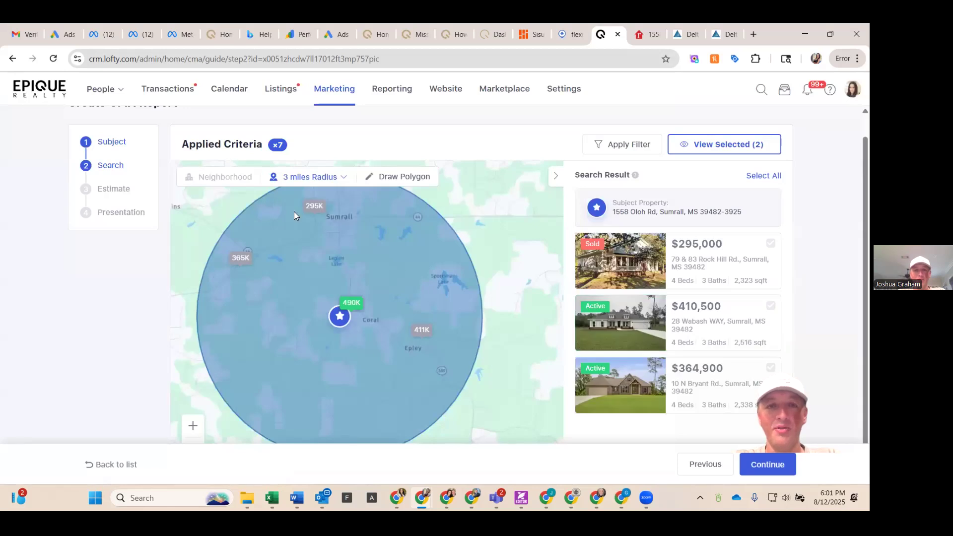
Step: Widen the comparable search radius to 4 miles
mouse_move(316, 208)
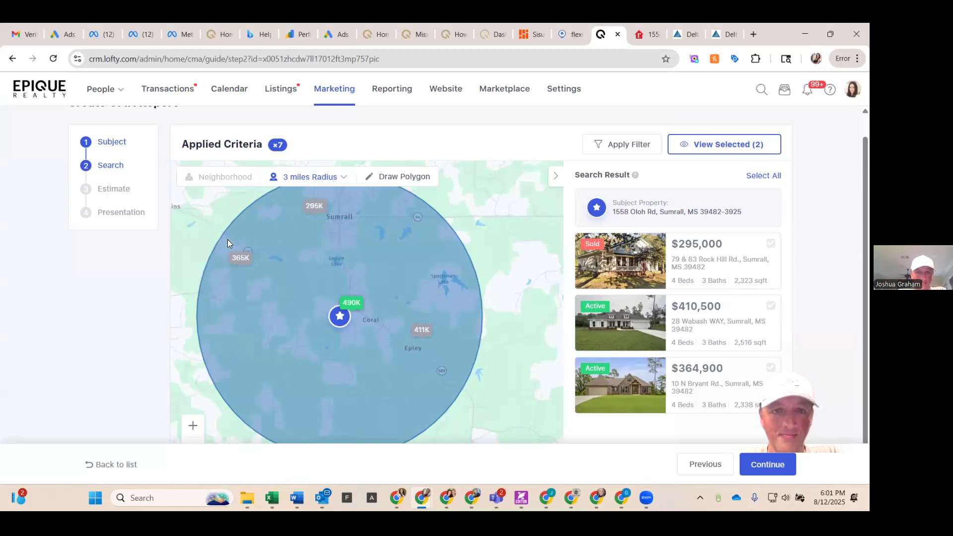
mouse_move(236, 258)
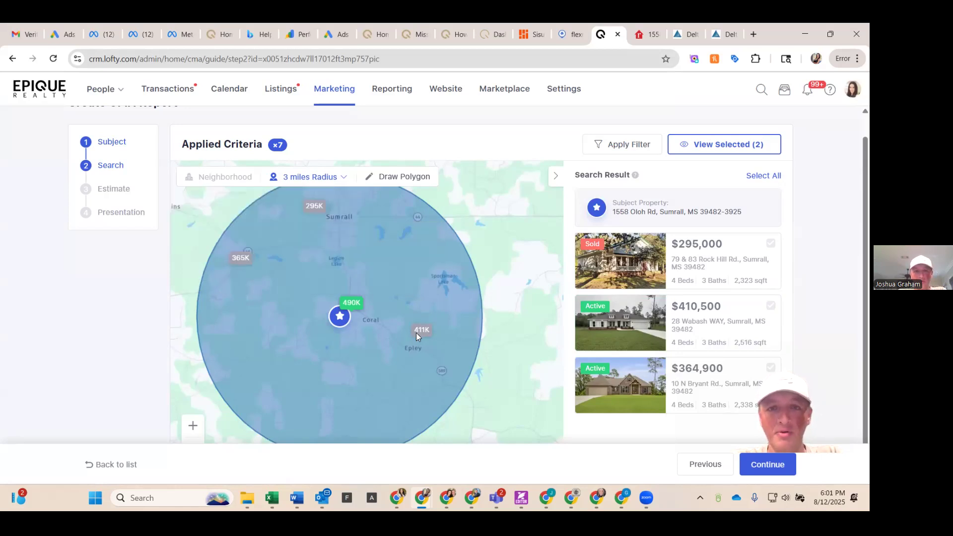
mouse_move(428, 339)
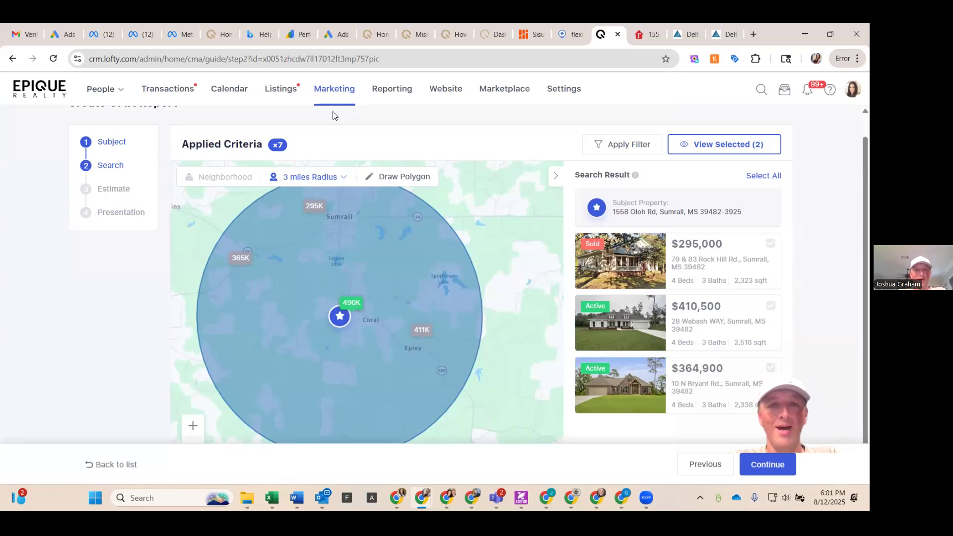
click(342, 177)
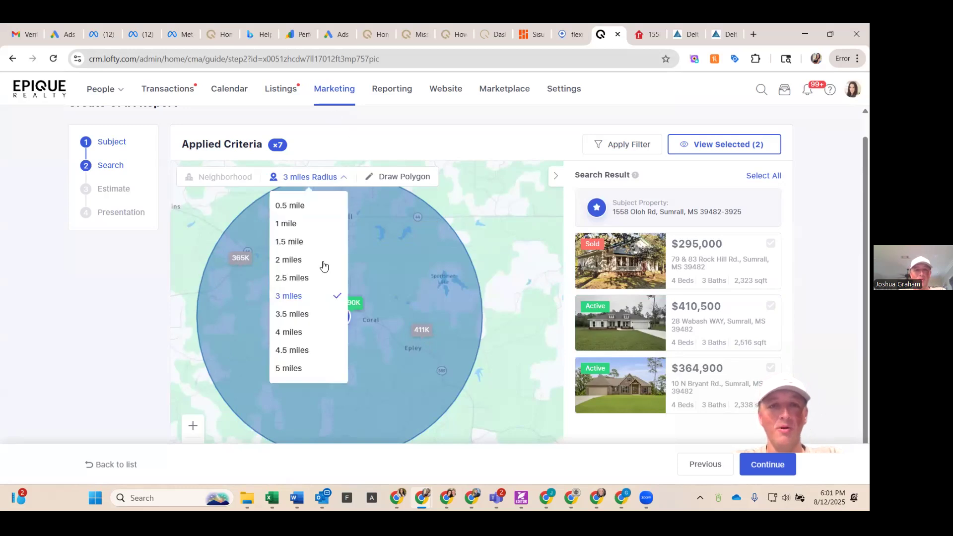
click(303, 332)
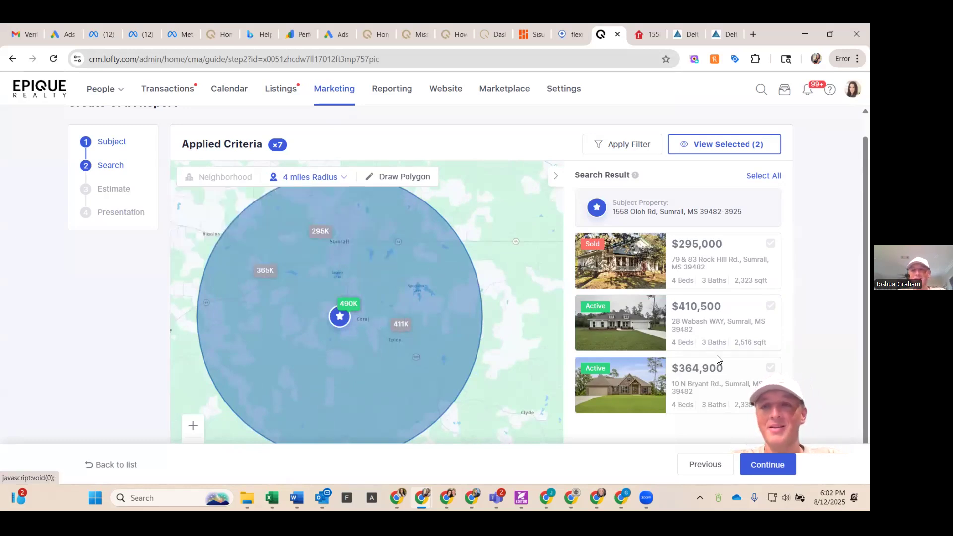
Step: Continue to the Estimate step and review the estimated price and estimated selling costs
scroll(717, 356, down, 1)
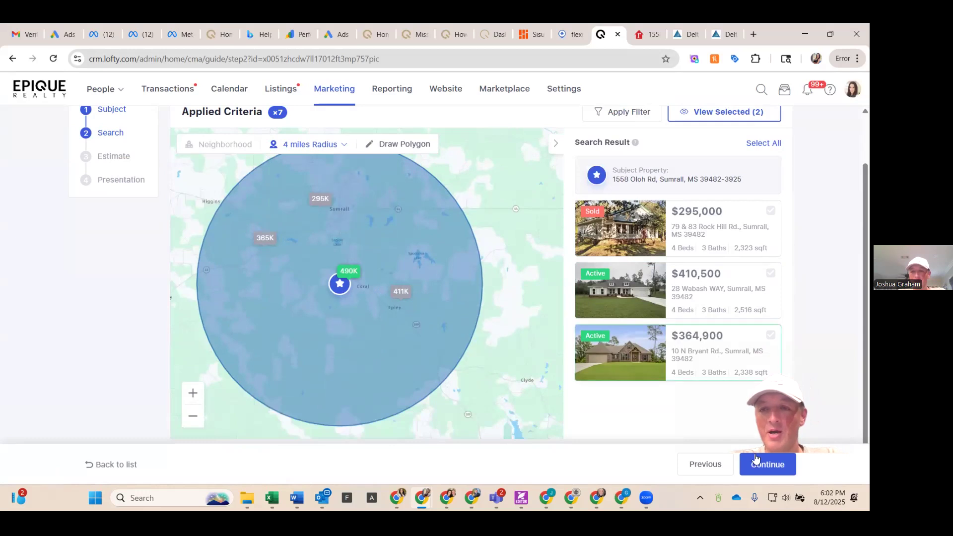
click(756, 462)
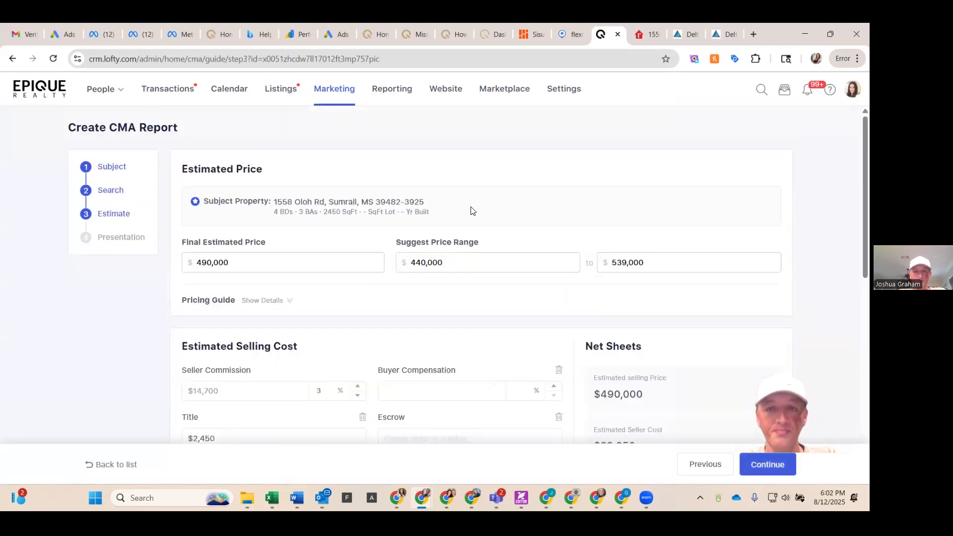
scroll(472, 210, down, 3)
scroll(471, 210, down, 2)
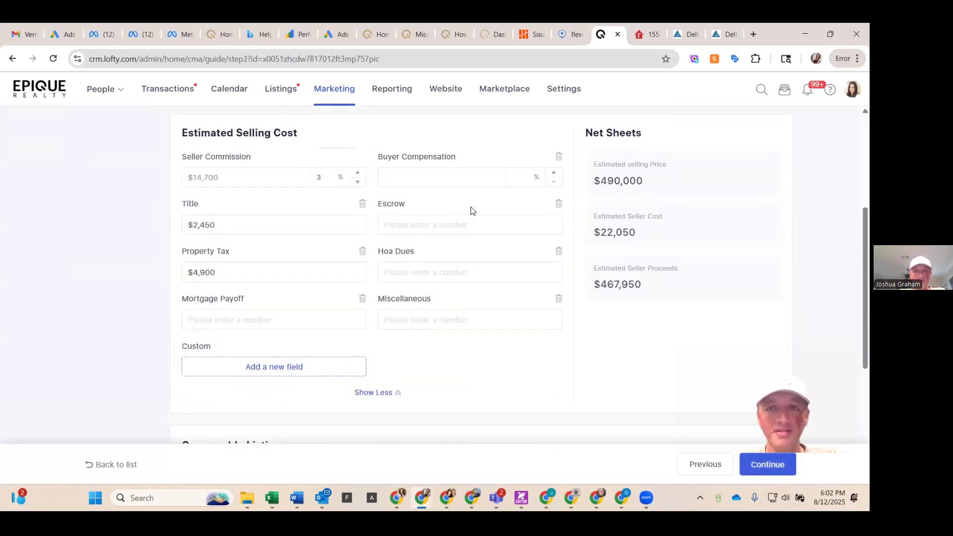
scroll(472, 210, down, 1)
scroll(472, 210, up, 2)
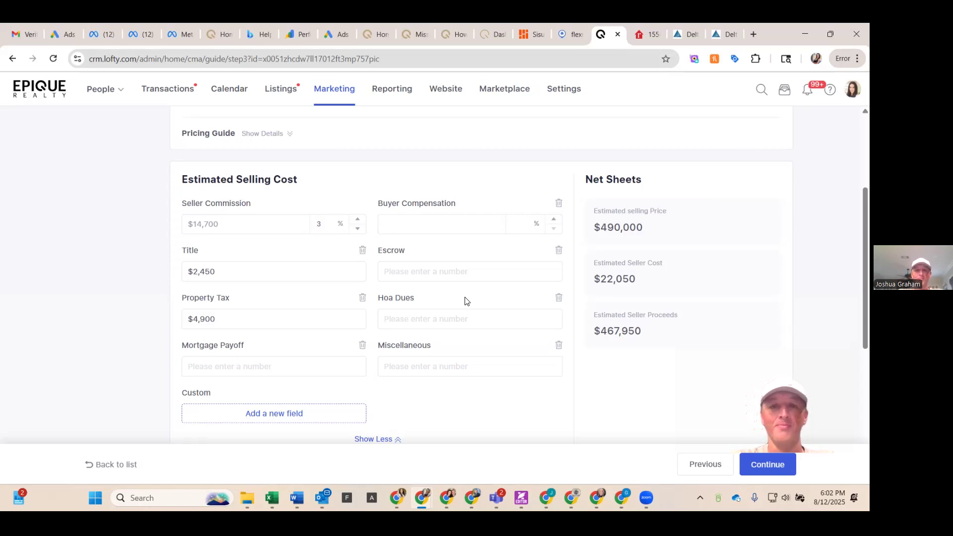
scroll(393, 412, down, 2)
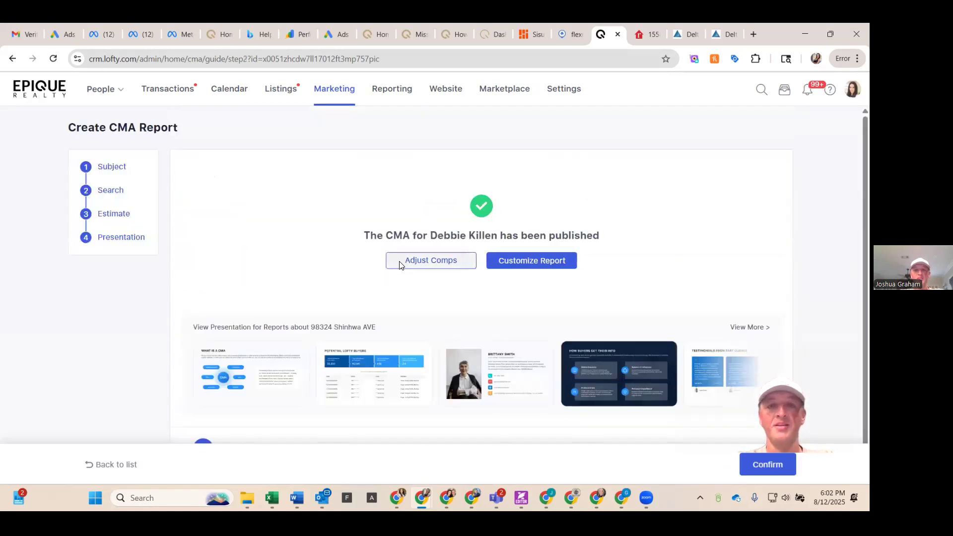
Step: Open the comps adjustment, continue to the estimate page, and review the comparable listings there
click(401, 263)
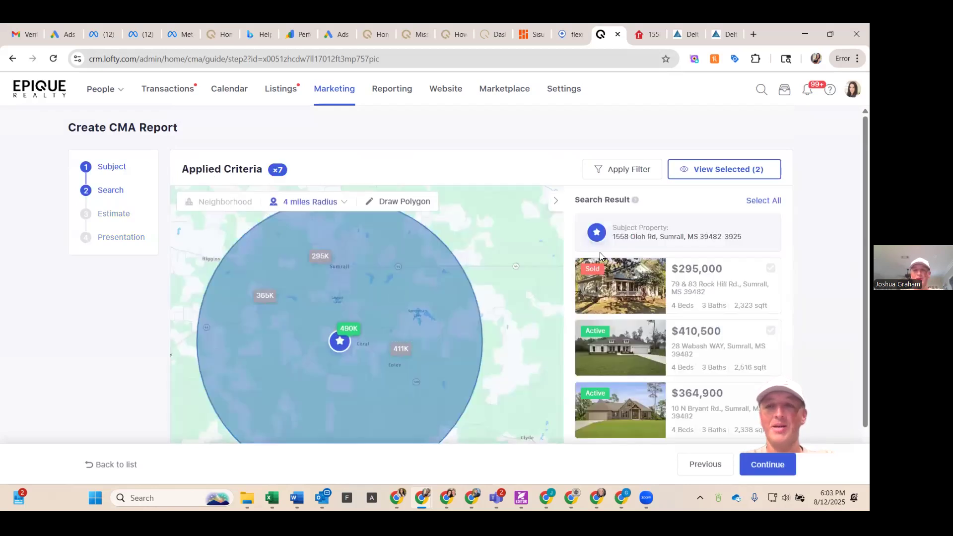
scroll(729, 226, down, 1)
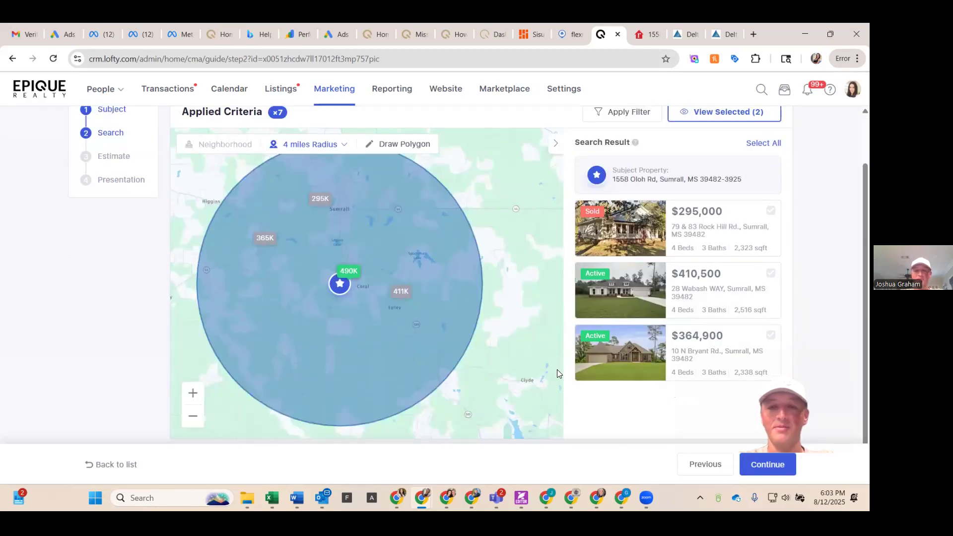
click(760, 472)
scroll(226, 288, down, 5)
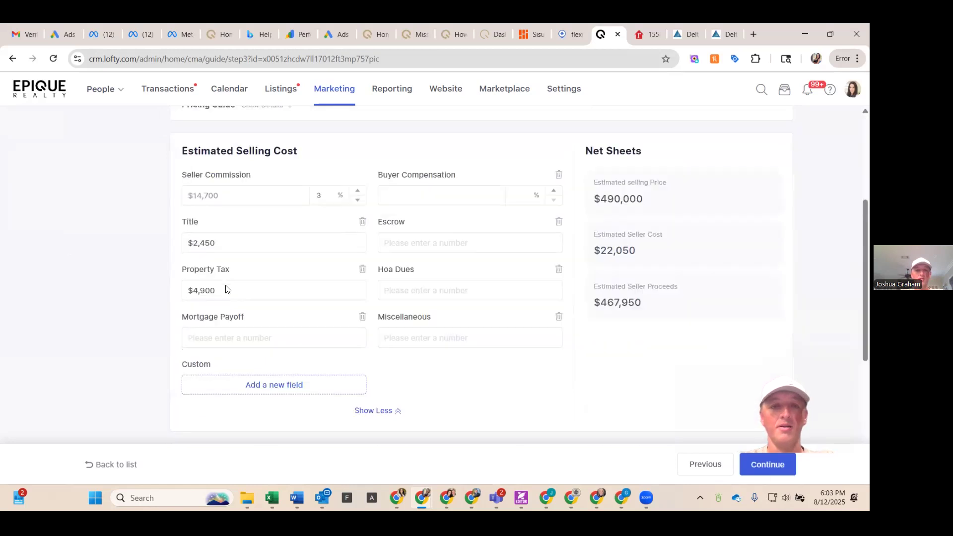
scroll(226, 290, down, 4)
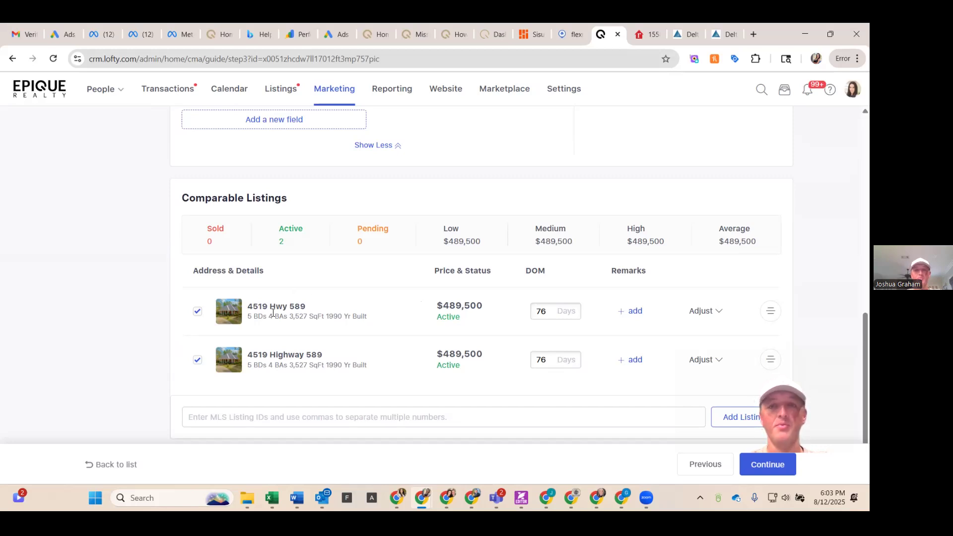
scroll(313, 306, up, 10)
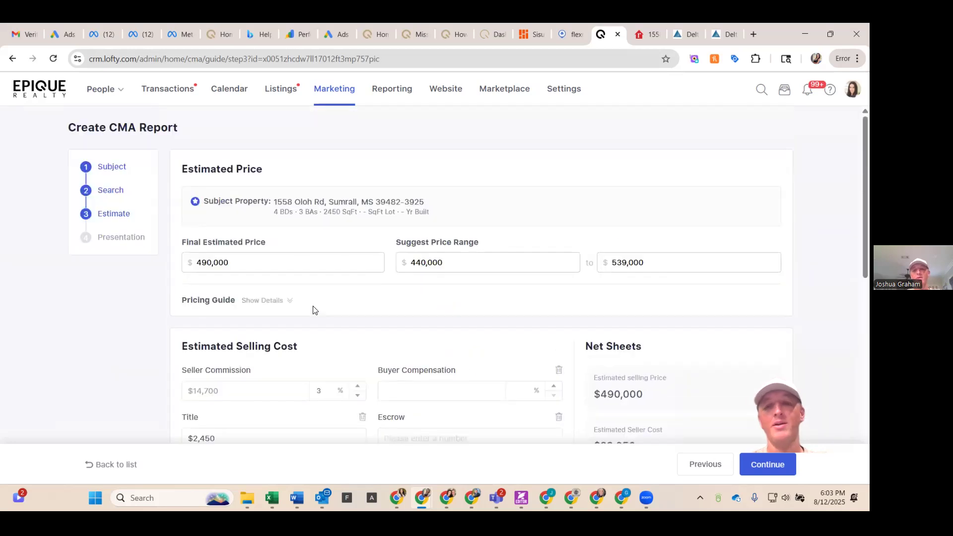
Step: Return to the search step and select the $410,500 and $364,900 listings as comparables
click(701, 472)
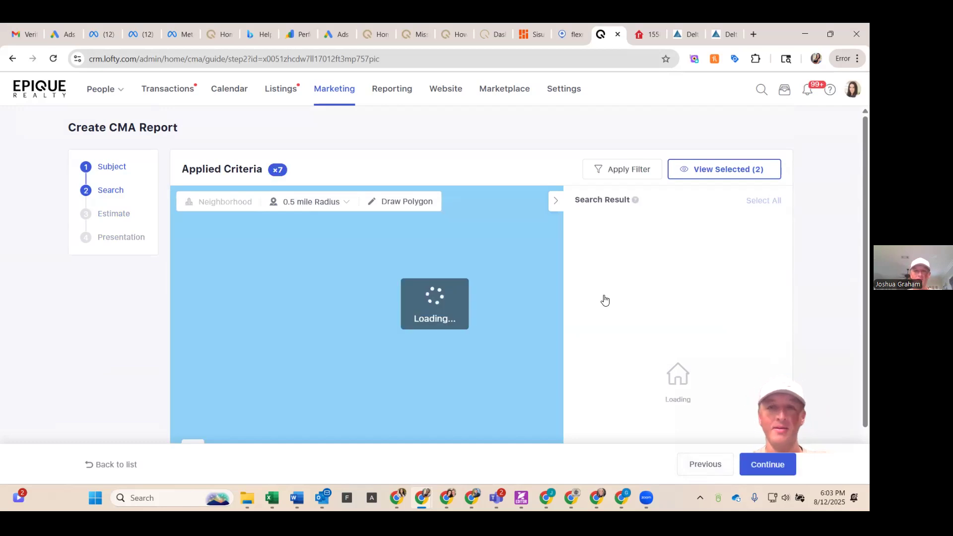
scroll(604, 300, down, 1)
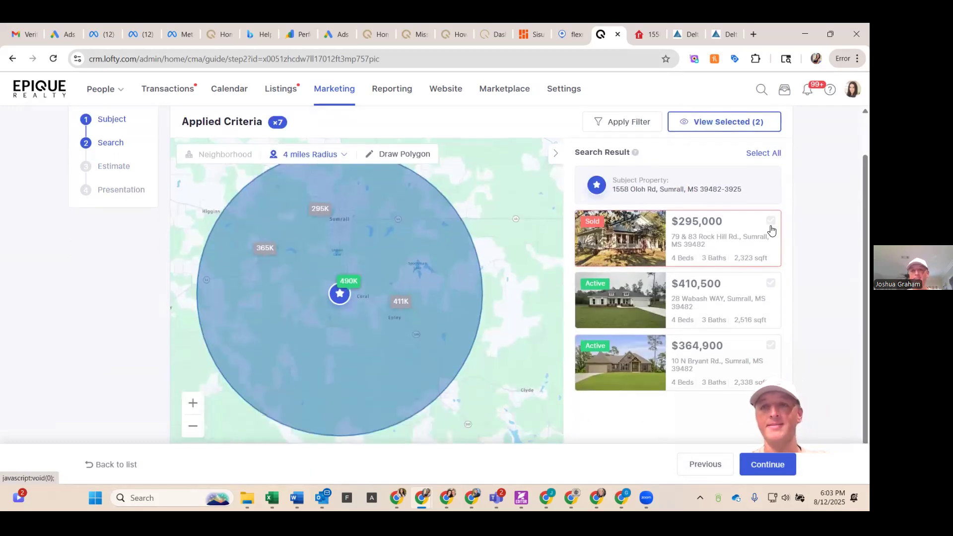
click(771, 283)
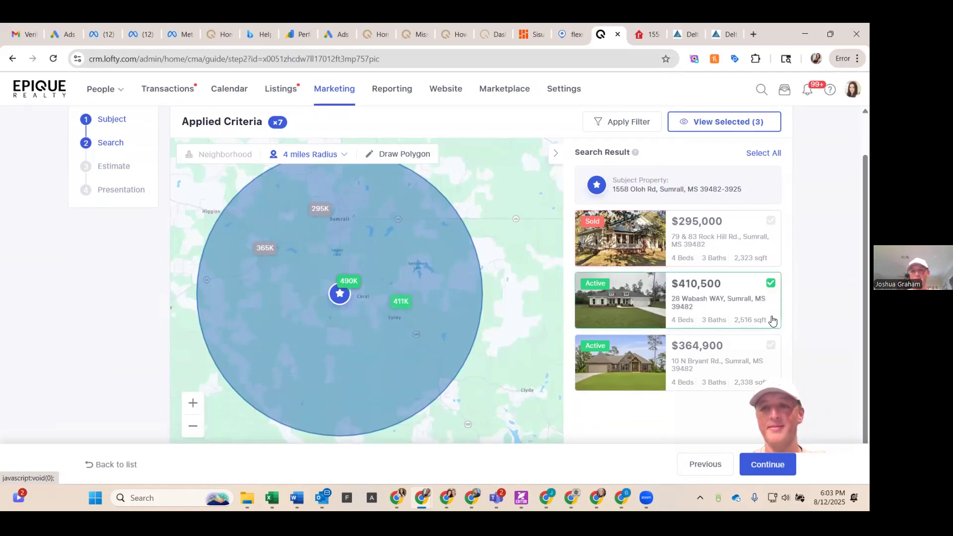
click(771, 346)
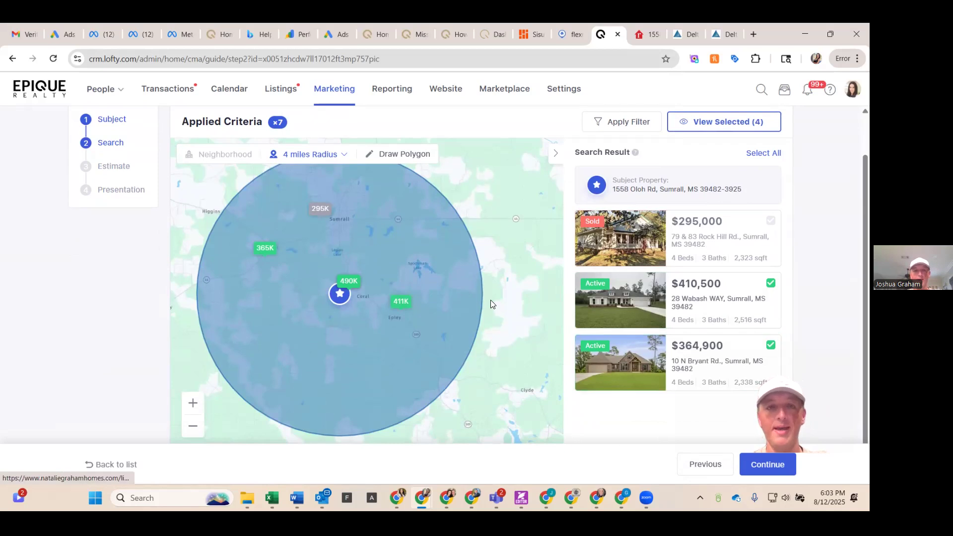
Step: Deselect both $489,500 five-bed listings stacked at the 490K marker beside the subject property
click(338, 279)
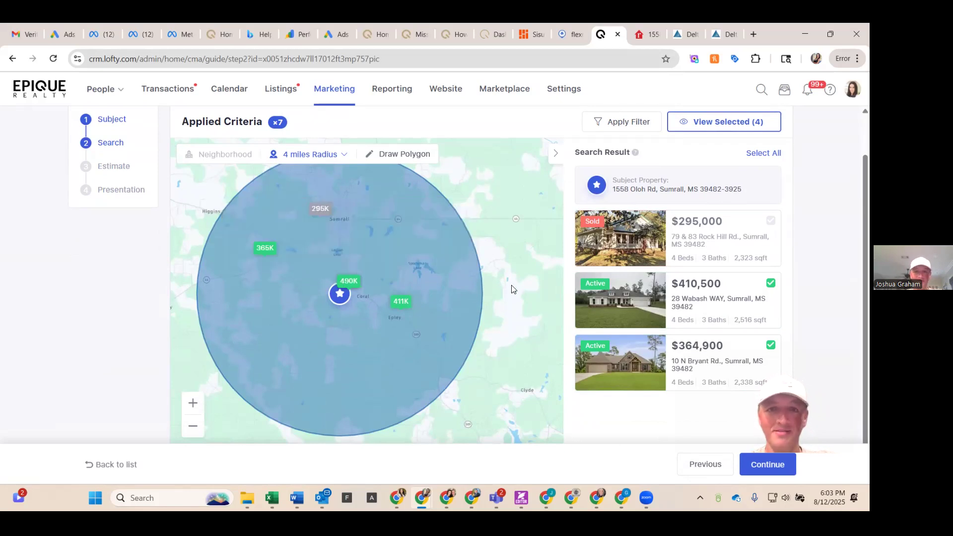
mouse_move(354, 279)
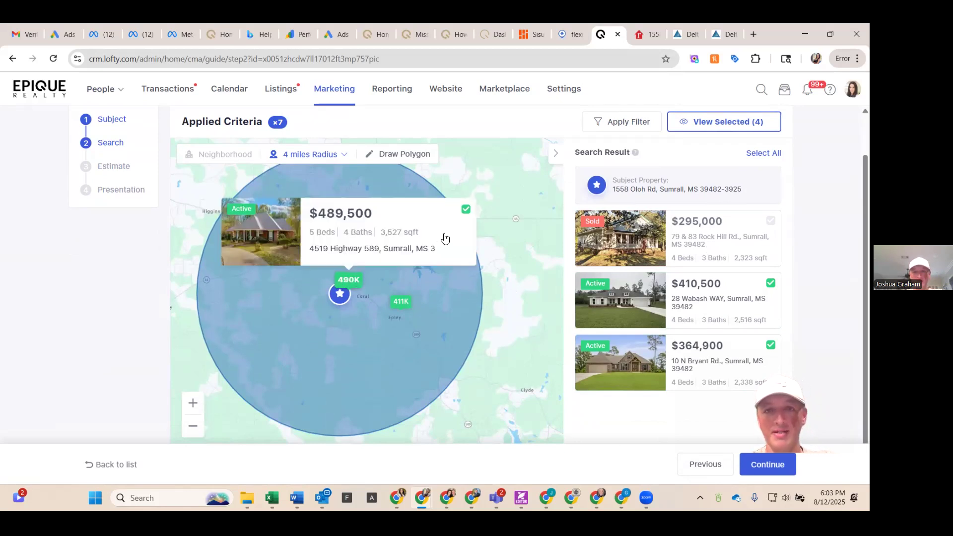
click(466, 209)
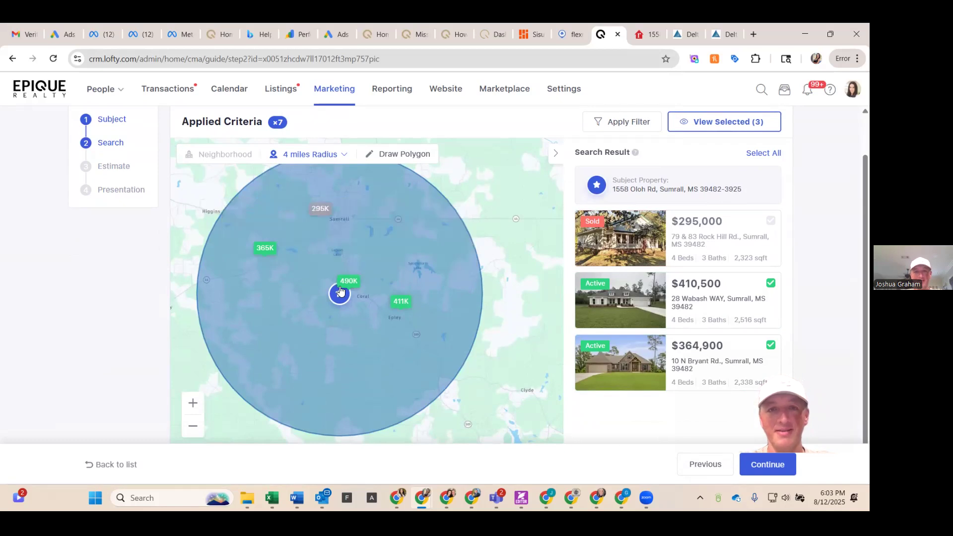
mouse_move(345, 284)
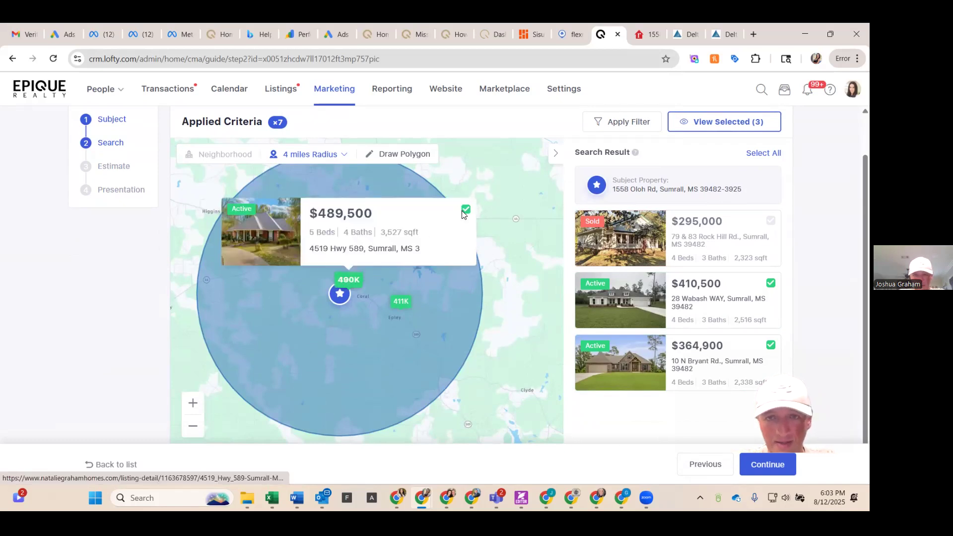
click(465, 210)
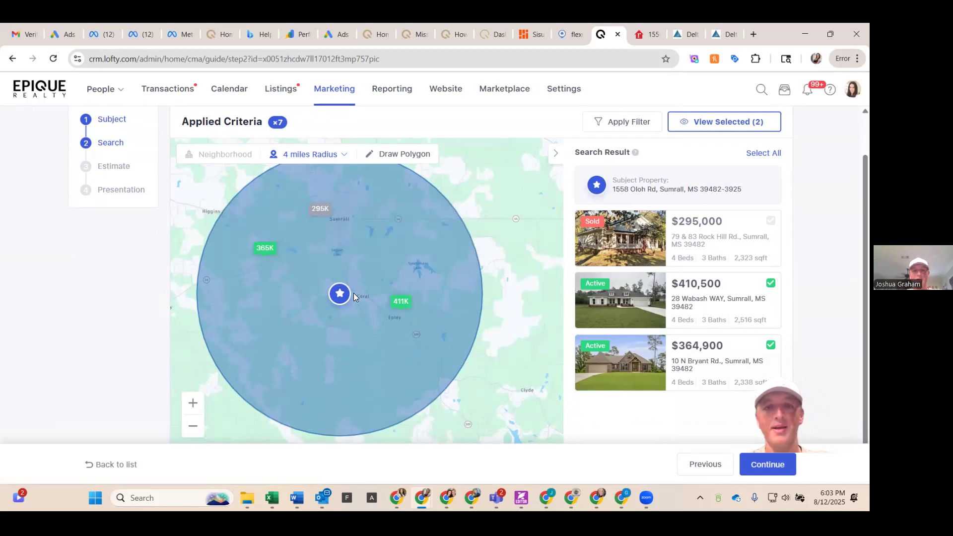
click(783, 464)
scroll(550, 375, down, 9)
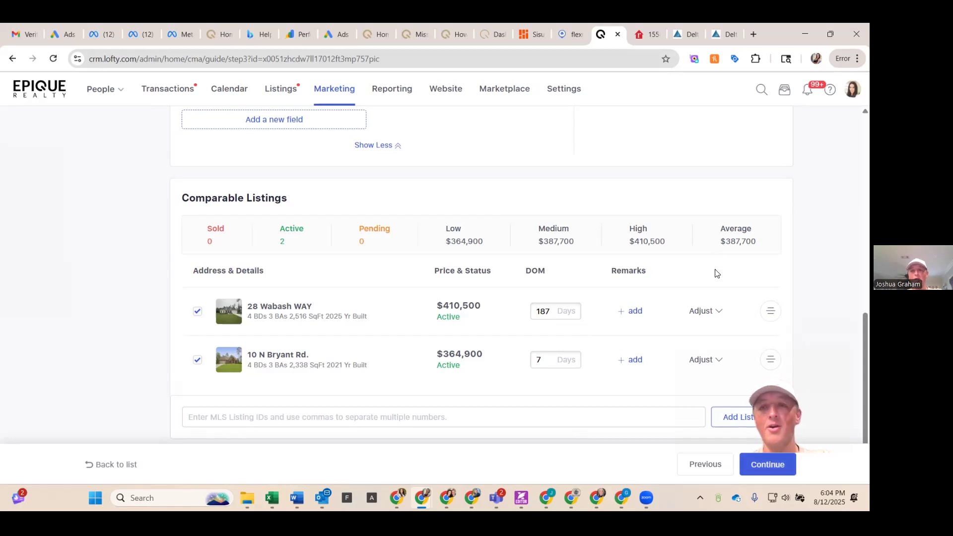
click(720, 311)
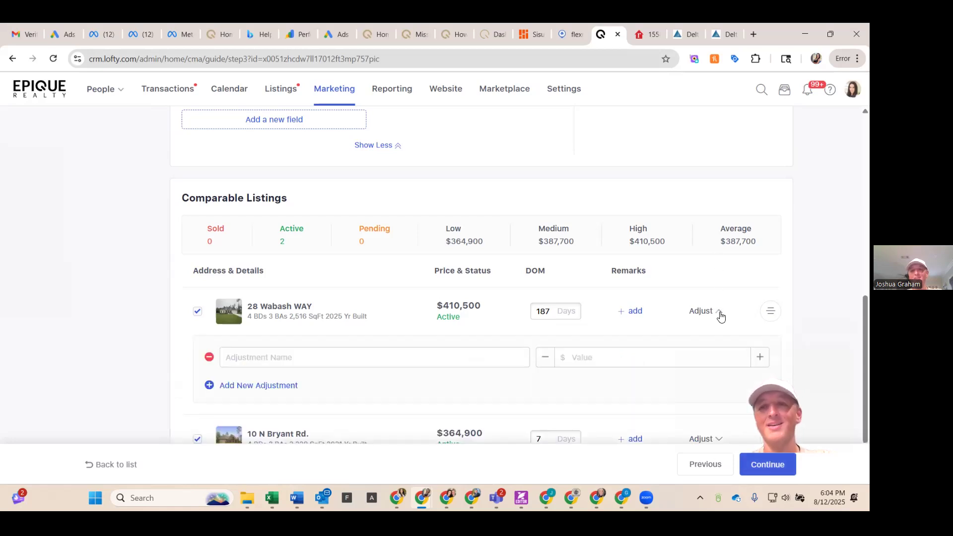
scroll(708, 287, down, 1)
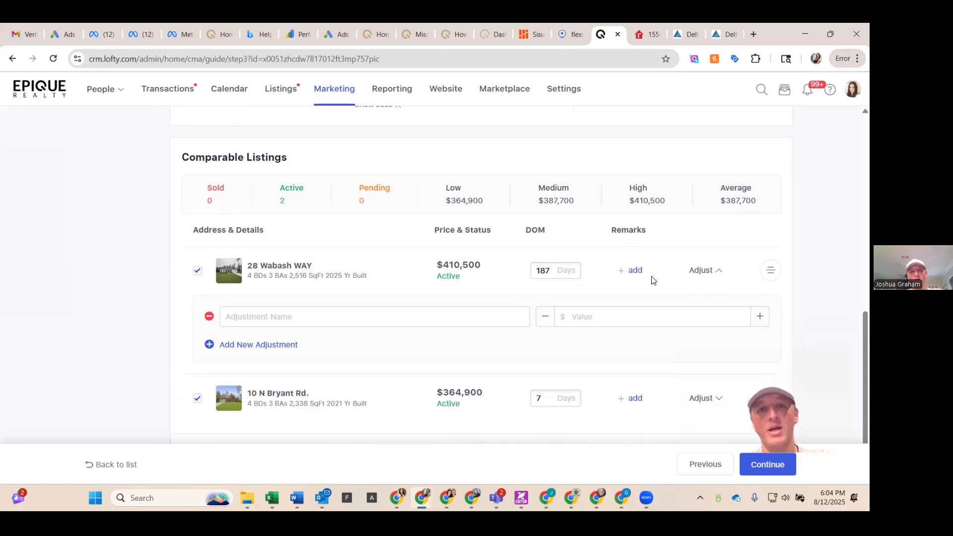
click(336, 316)
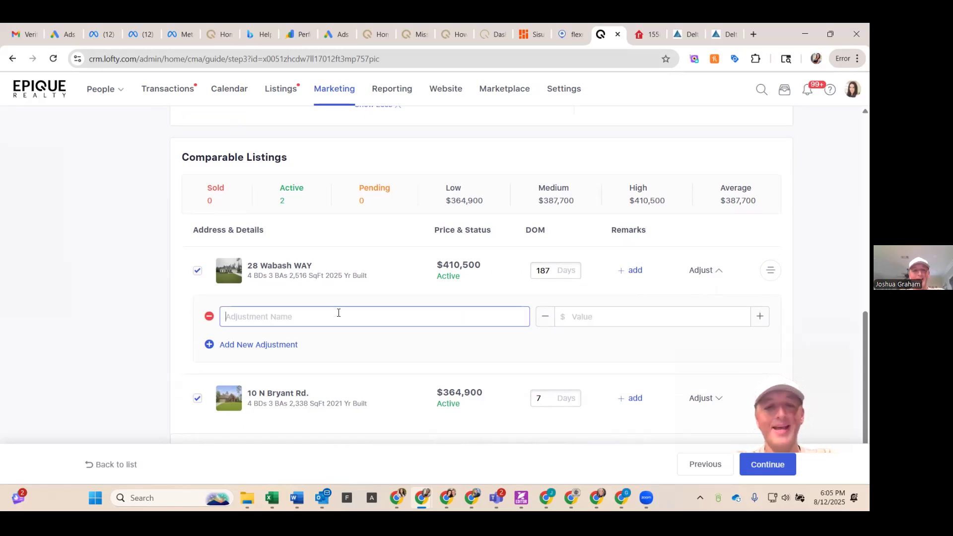
text(10 Acres)
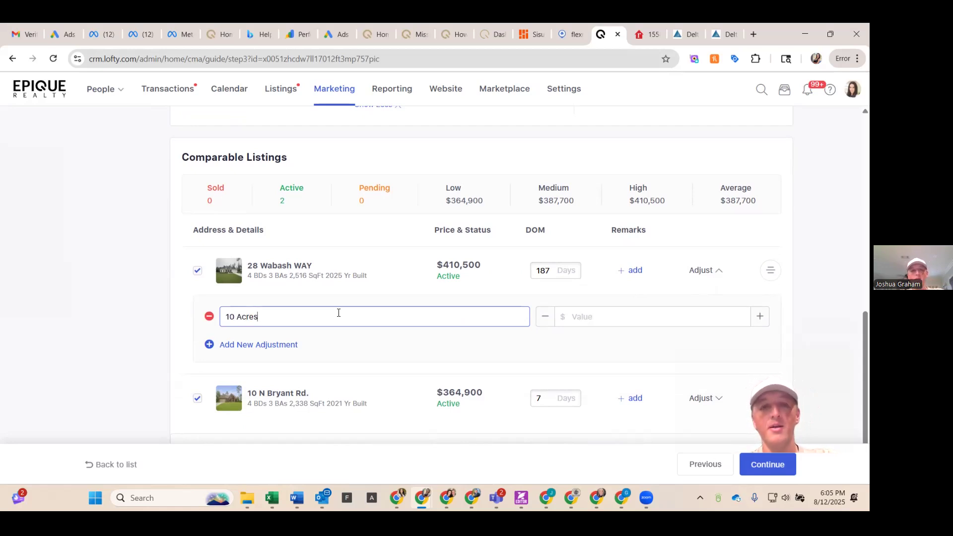
key(BackSpace)
key(BackSpace)
key(BackSpace)
key(BackSpace)
key(BackSpace)
key(BackSpace)
key(BackSpace)
text(8 ad)
text(di)
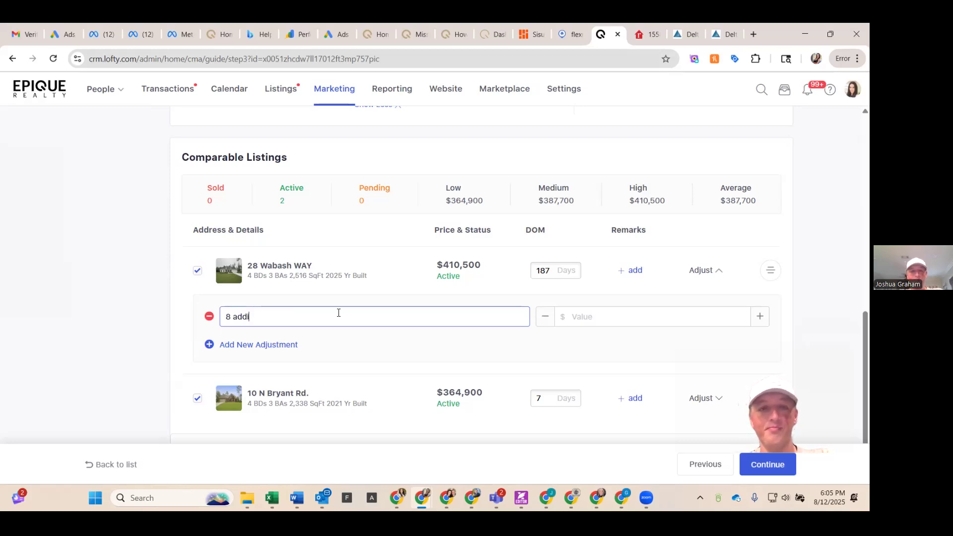
text(tional acres)
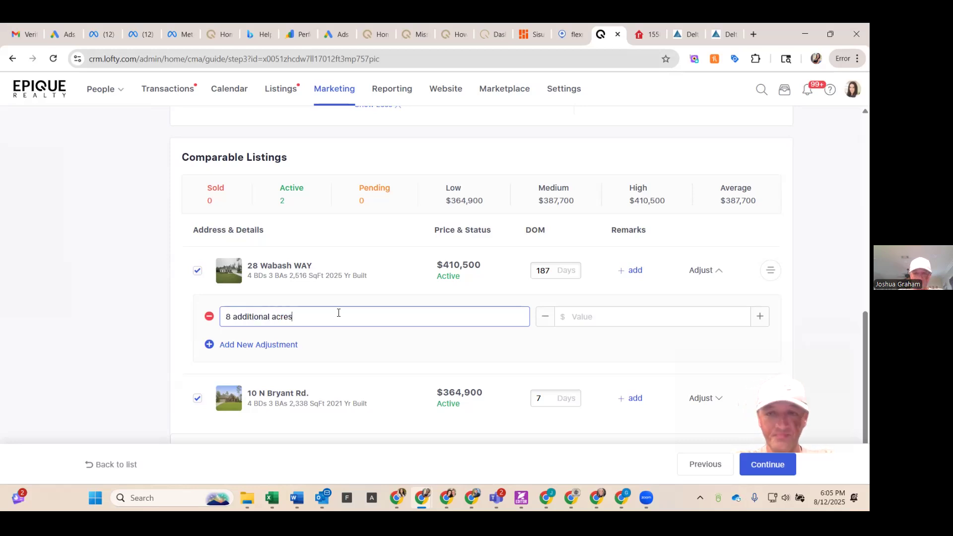
click(586, 316)
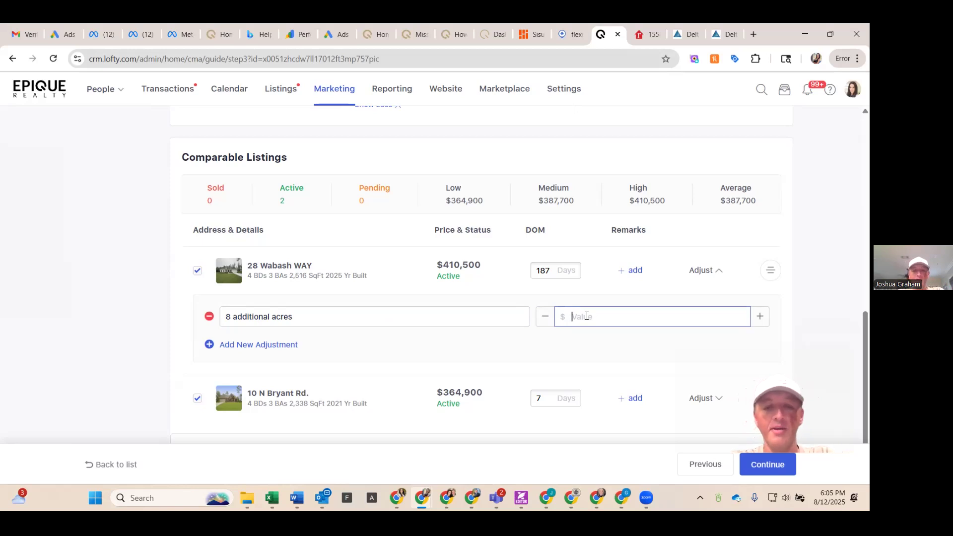
text(8)
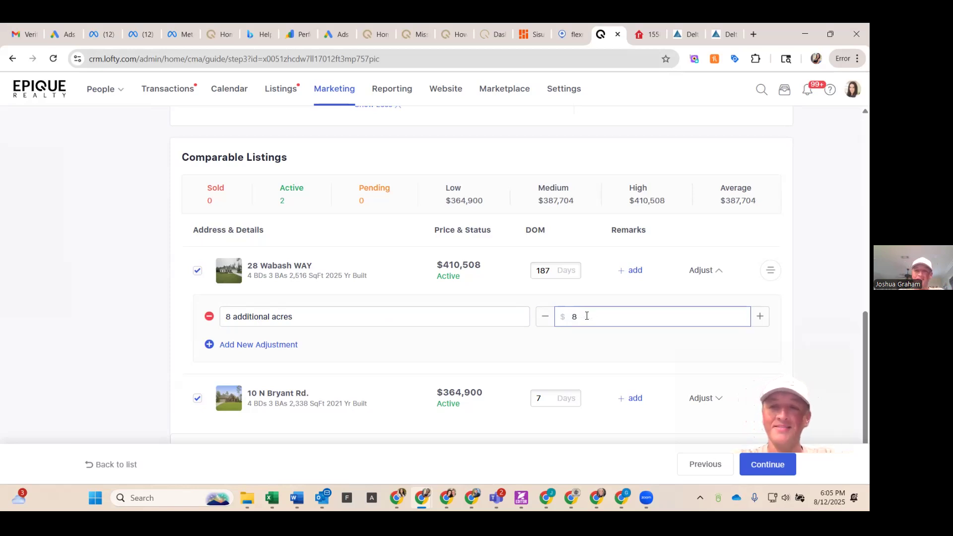
text(0,000)
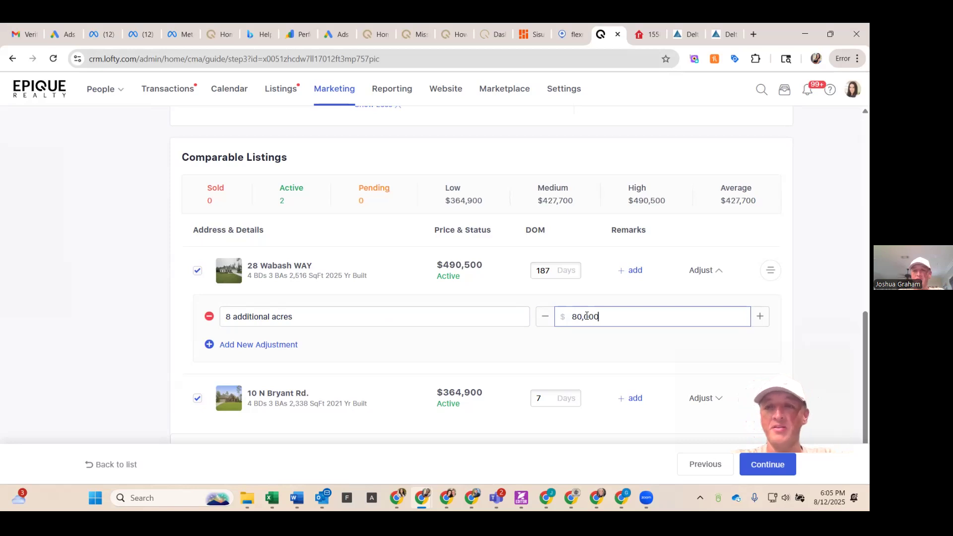
click(758, 318)
click(545, 318)
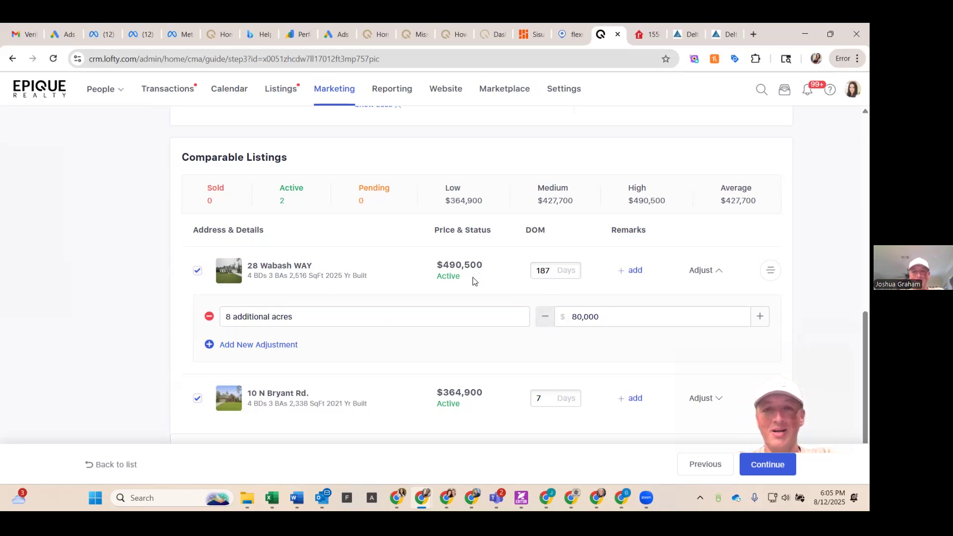
Step: Clear the adjustment's value and name
click(606, 316)
key(ctrl+a)
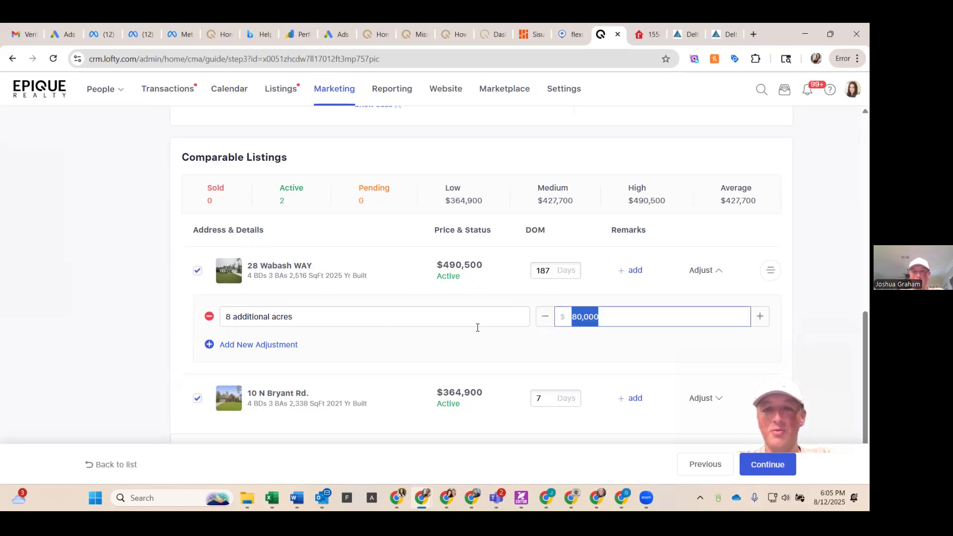
key(BackSpace)
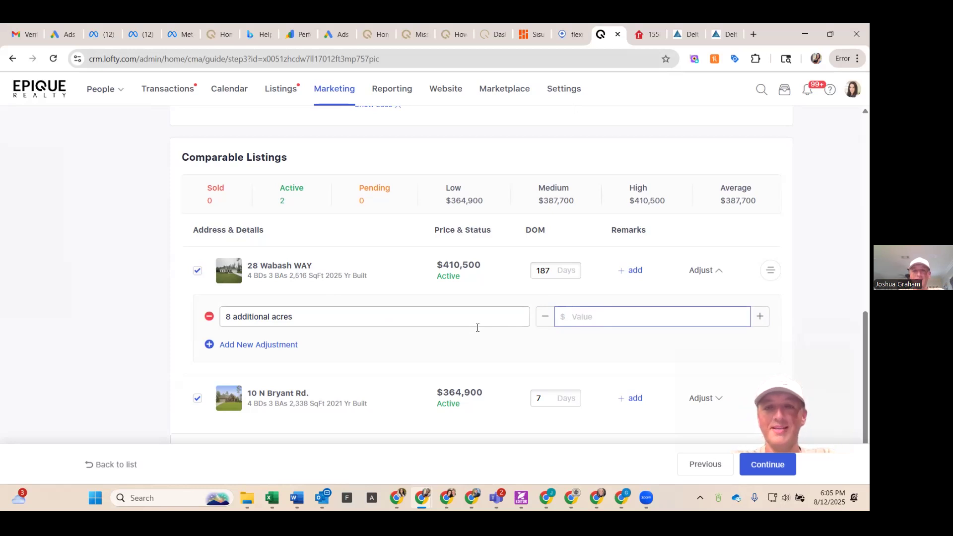
click(355, 319)
key(ctrl+a)
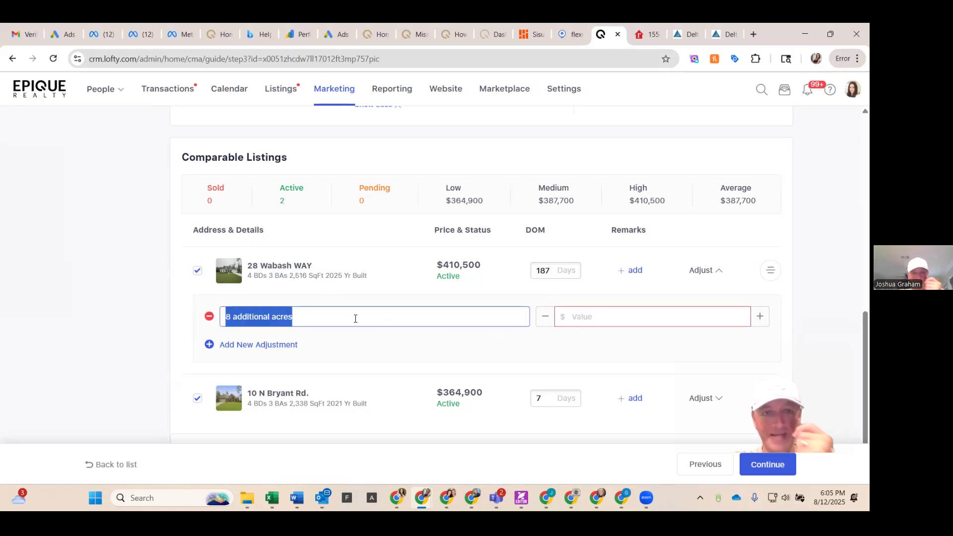
key(BackSpace)
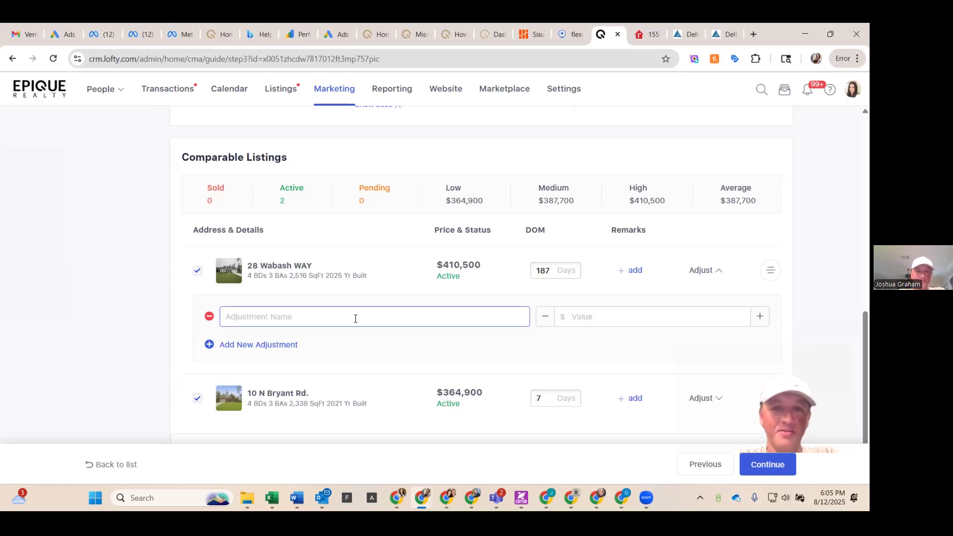
click(608, 317)
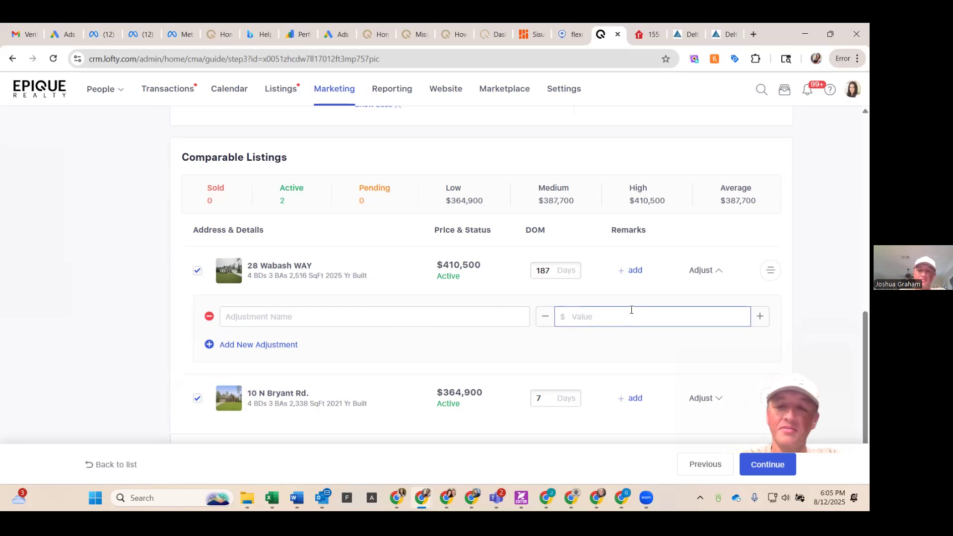
click(436, 321)
text(SOme)
key(BackSpace)
key(BackSpace)
key(BackSpace)
text(omething )
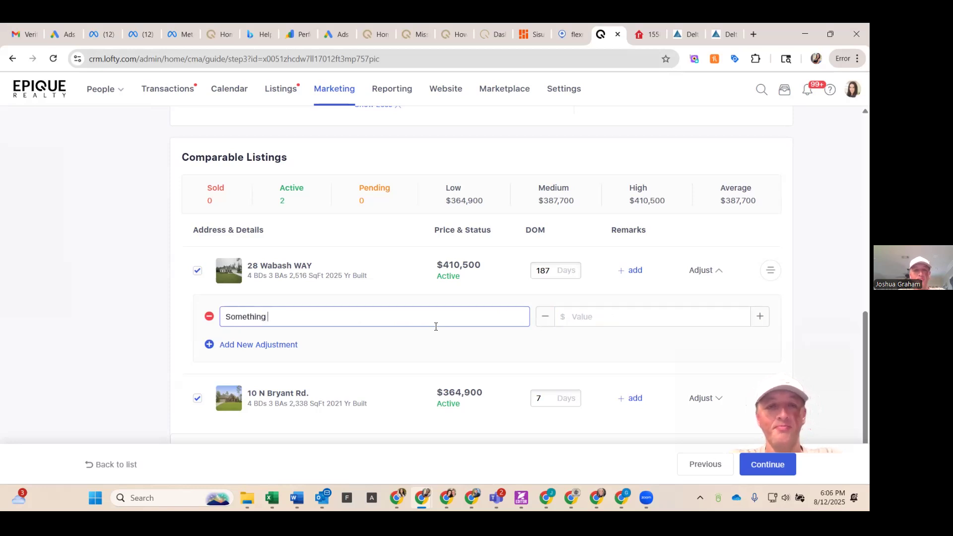
text(Detriman)
key(BackSpace)
key(BackSpace)
text(enta)
key(Tab)
text(-)
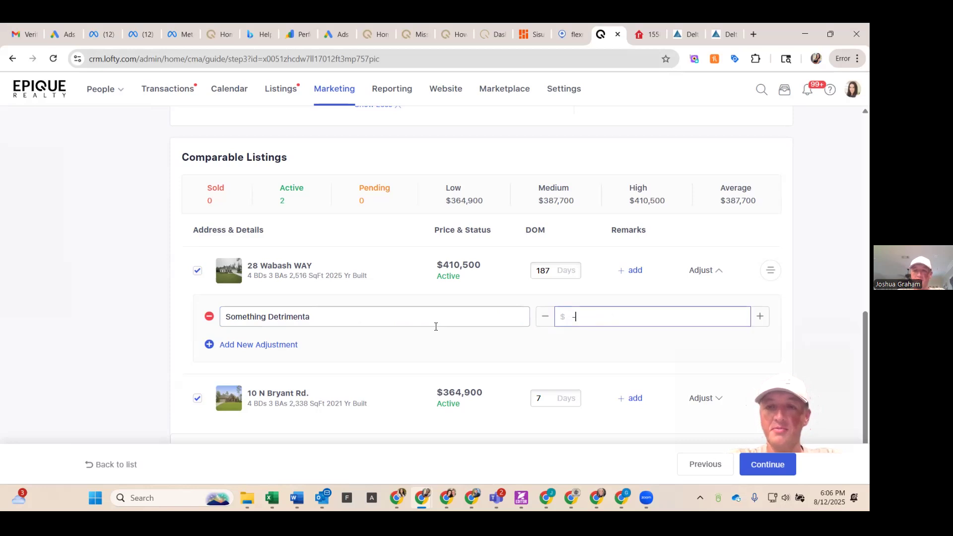
text(80,000)
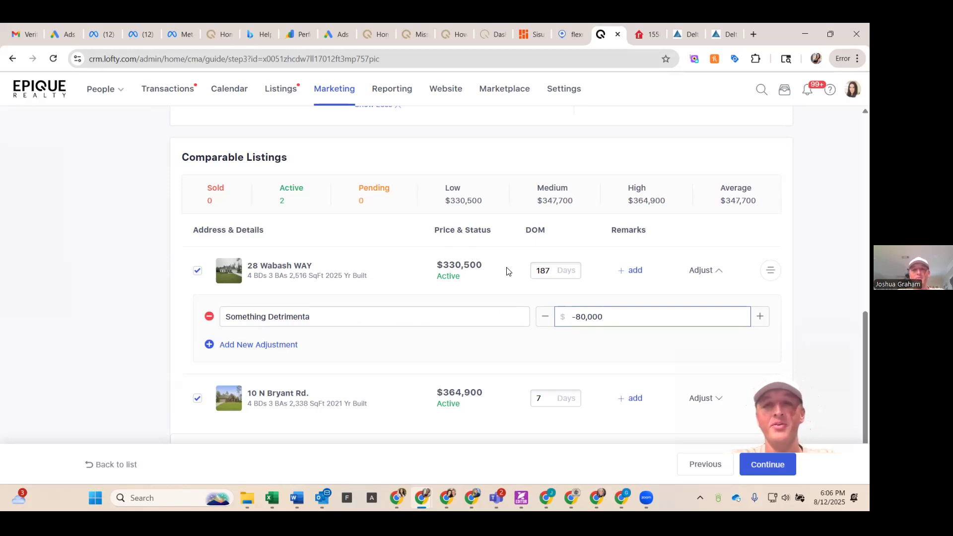
Step: Clear the negative adjustment's value and name and remove the adjustment row
key(ctrl+a)
key(BackSpace)
click(470, 317)
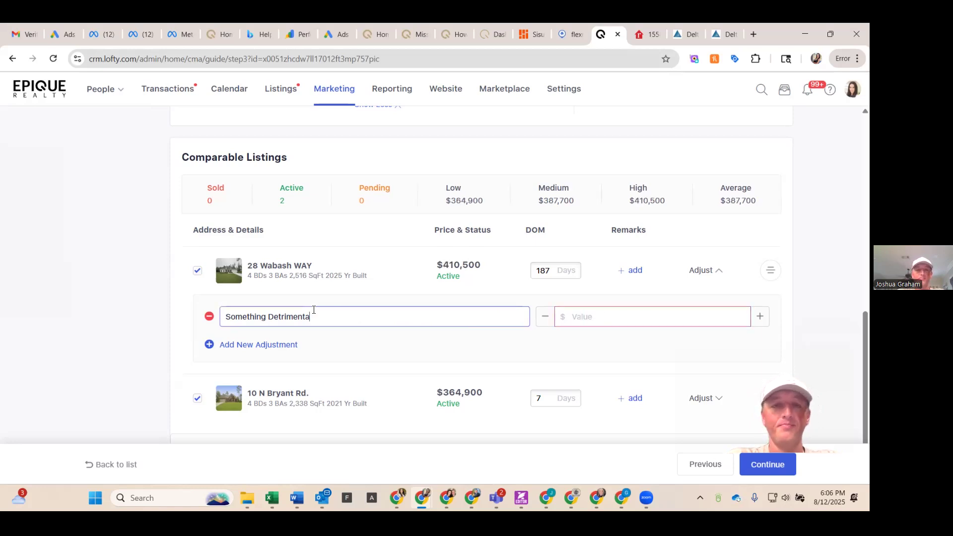
key(ctrl+a)
key(BackSpace)
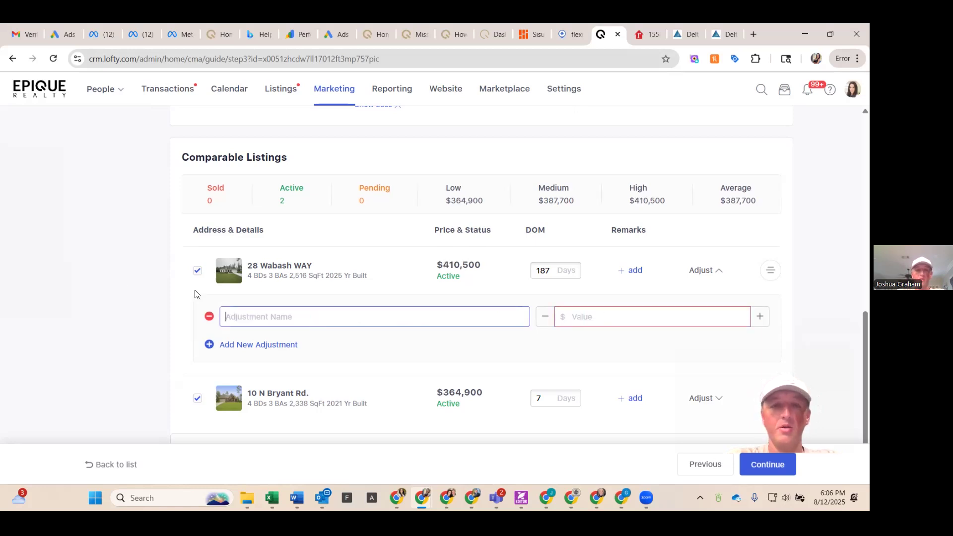
click(207, 316)
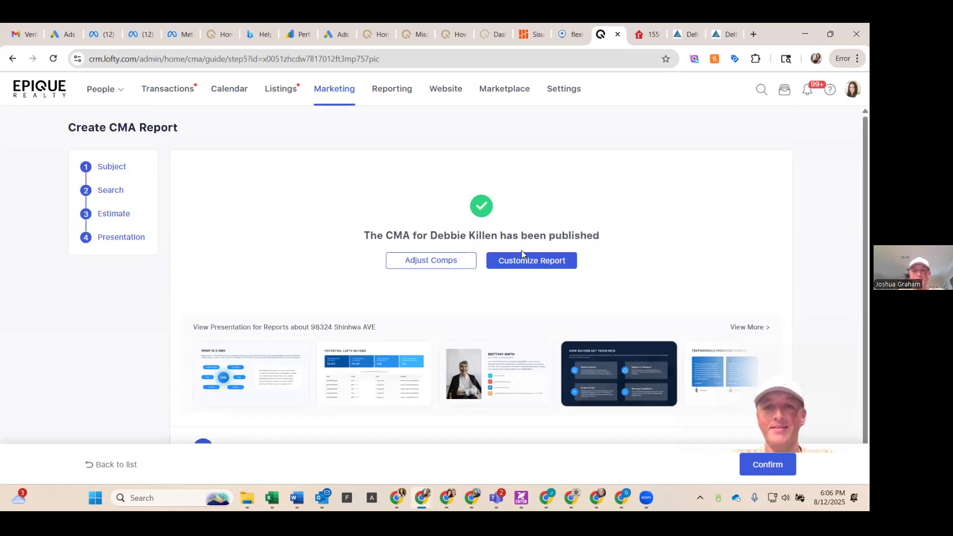
Step: Open report customization for the published CMA
scroll(543, 249, down, 1)
click(535, 235)
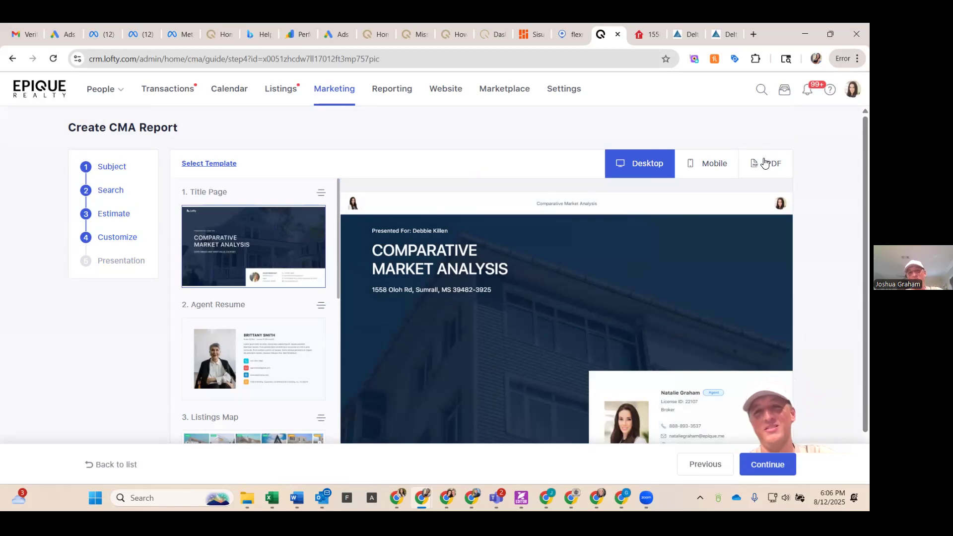
Step: Browse the report's page list and preview the Agent Resume page
scroll(589, 239, down, 1)
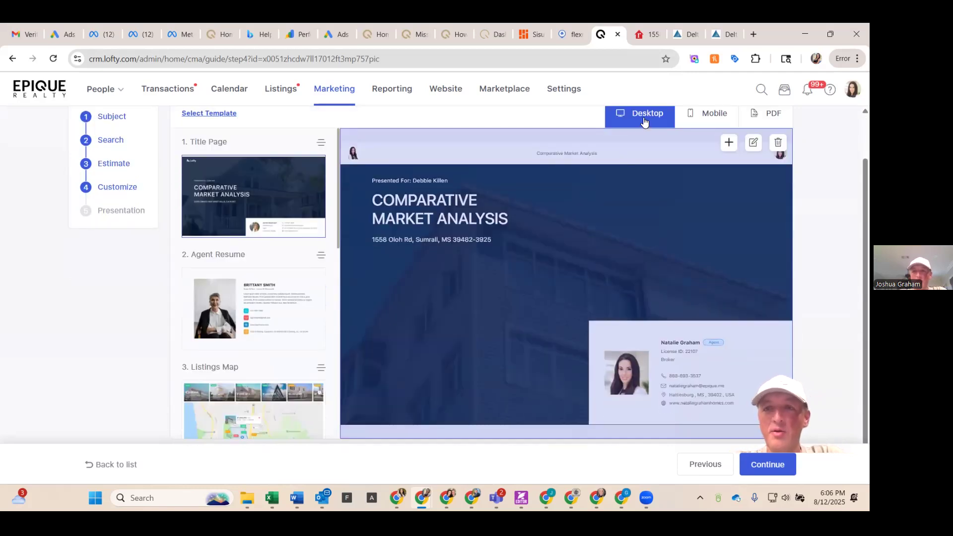
mouse_move(277, 221)
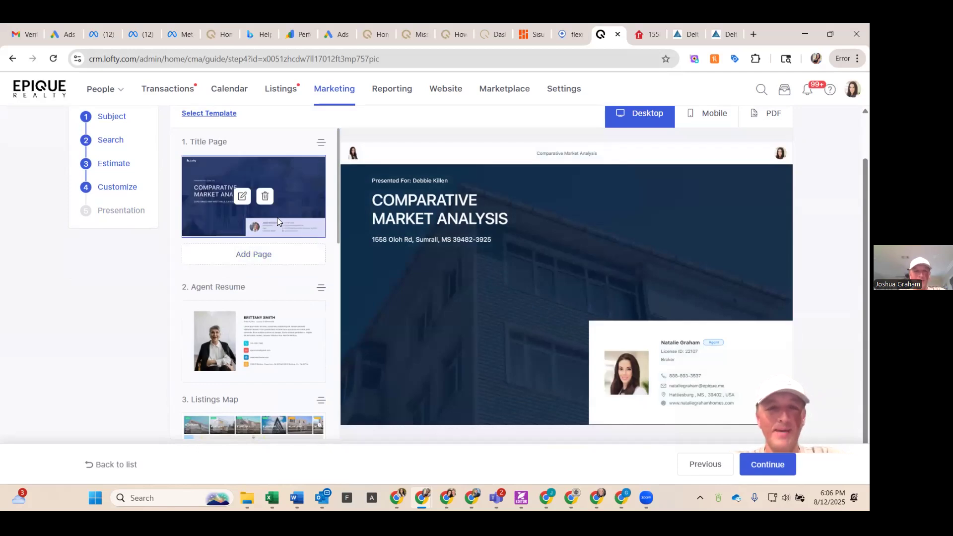
scroll(277, 218, down, 2)
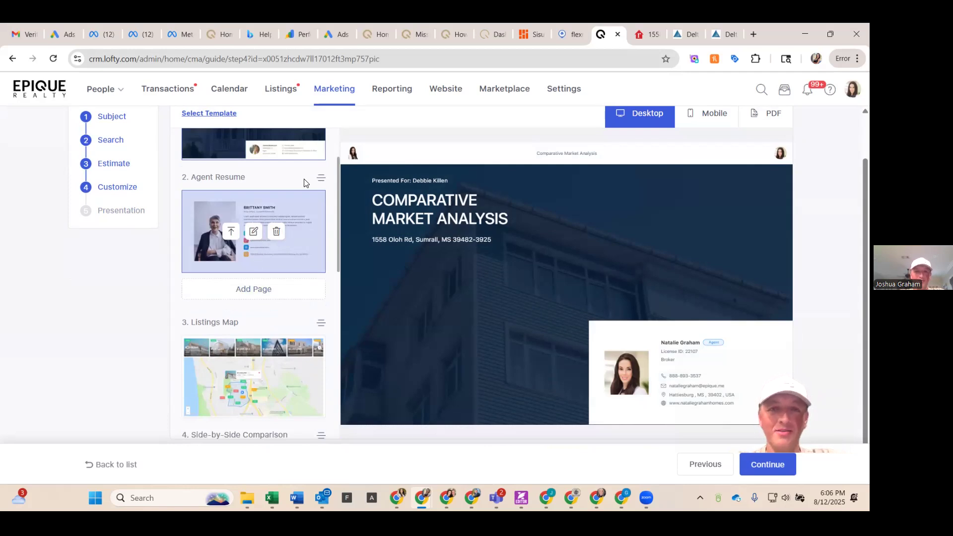
scroll(277, 235, up, 2)
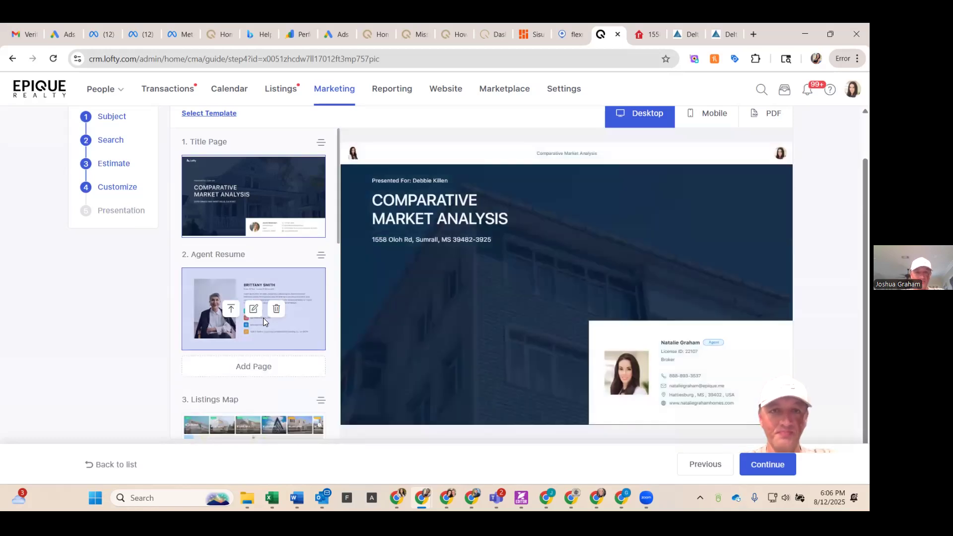
scroll(263, 311, down, 1)
scroll(263, 311, down, 3)
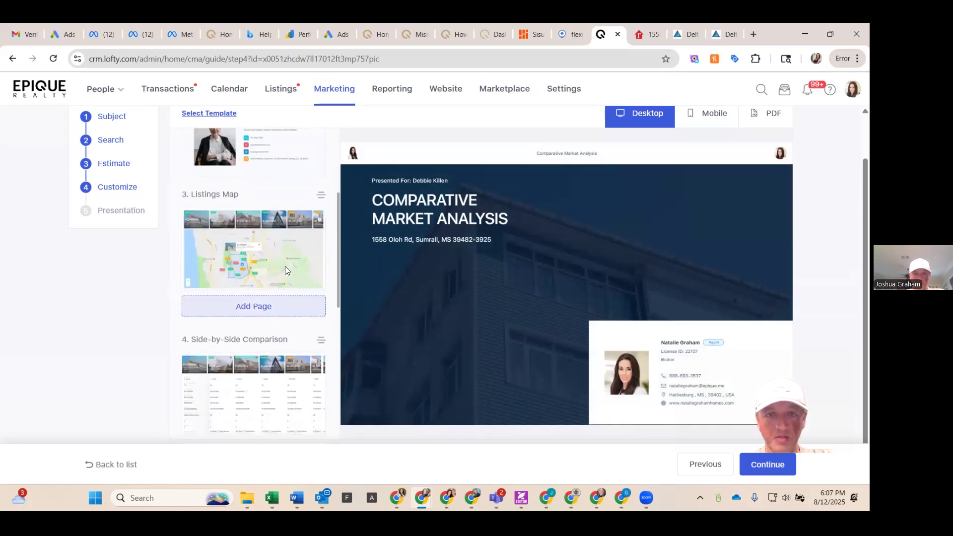
scroll(298, 174, up, 1)
click(298, 171)
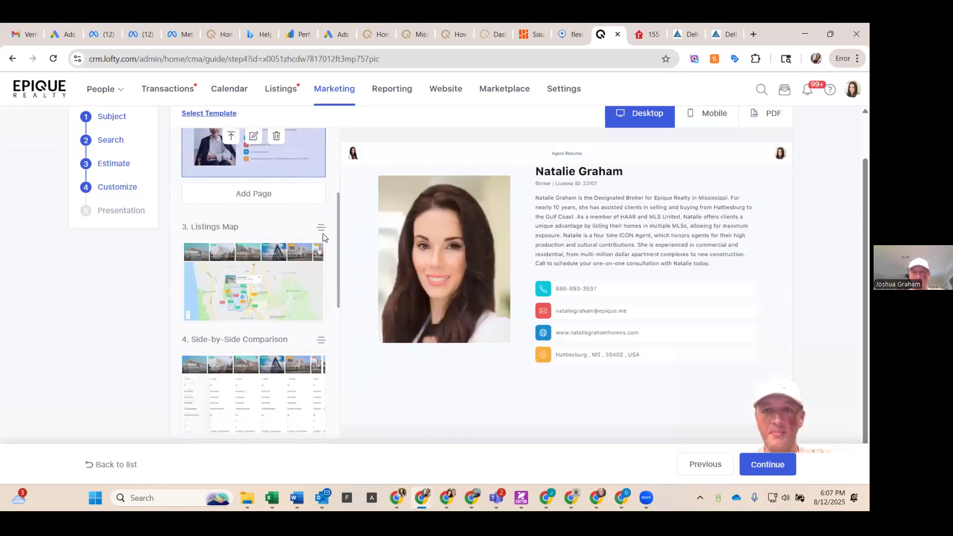
Step: Preview the Listings Map page of the report
scroll(325, 237, down, 1)
scroll(568, 261, up, 1)
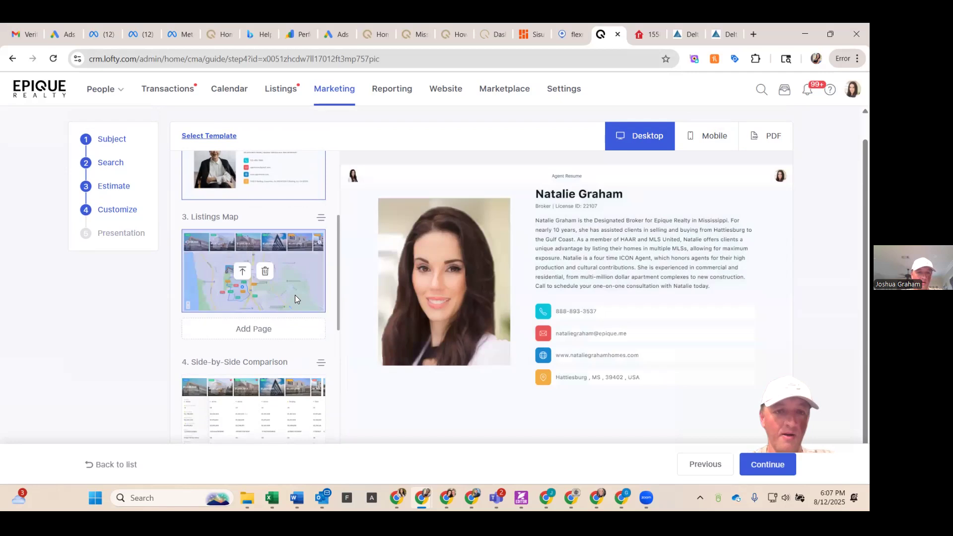
scroll(295, 295, down, 1)
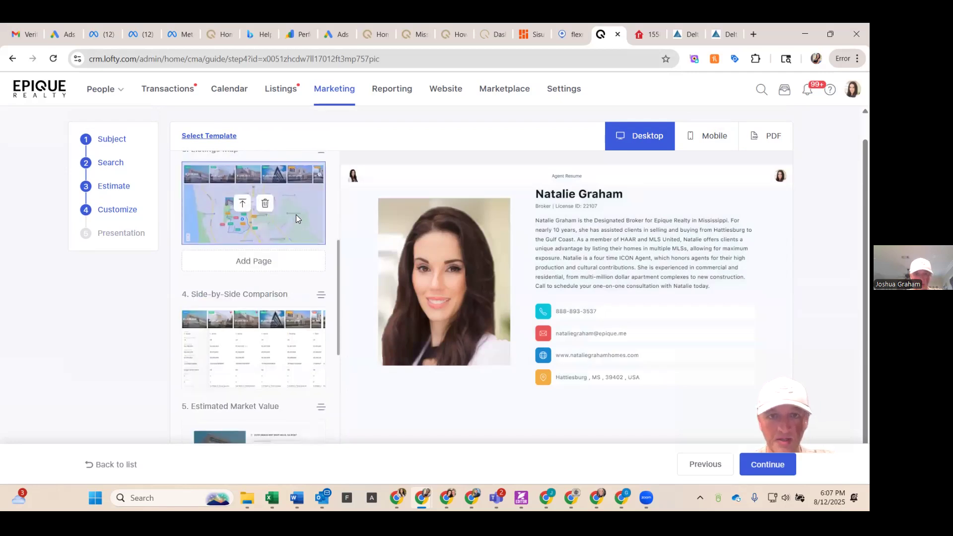
click(296, 215)
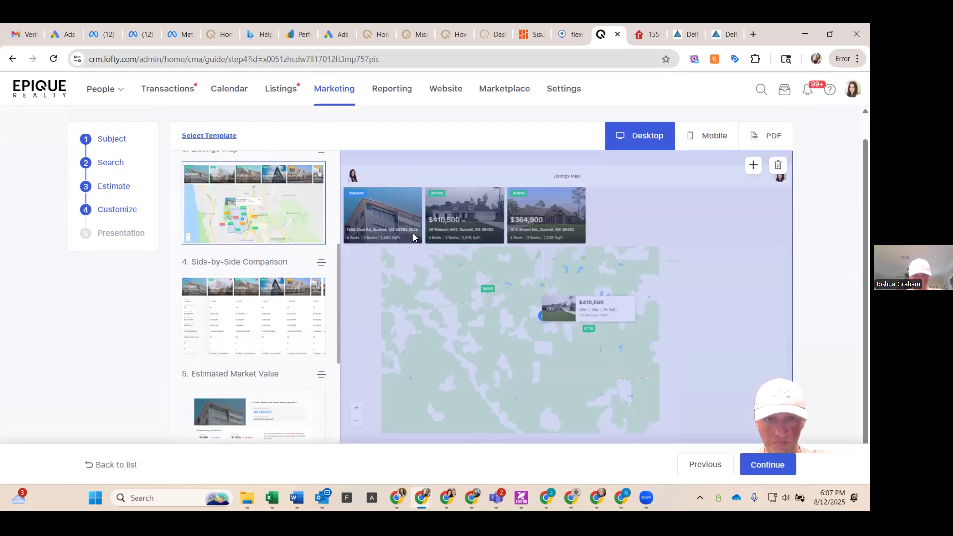
Step: Preview the Side-by-Side Comparison and Estimated Market Value pages of the report
click(310, 334)
scroll(475, 320, down, 1)
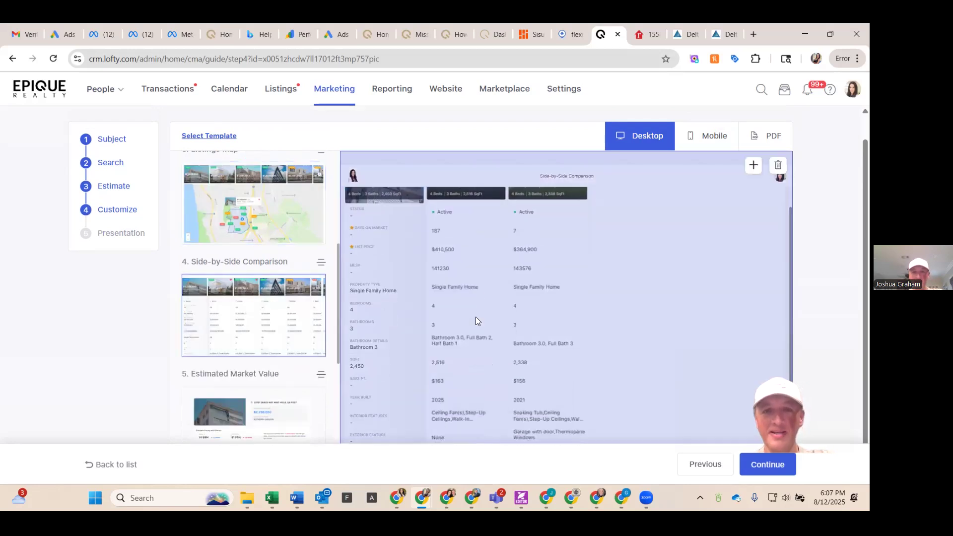
scroll(475, 318, down, 1)
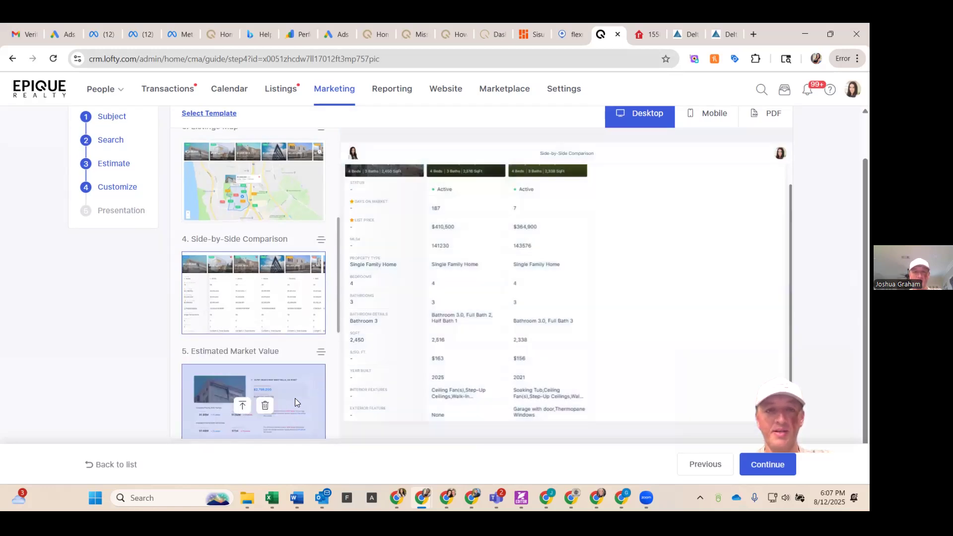
click(314, 390)
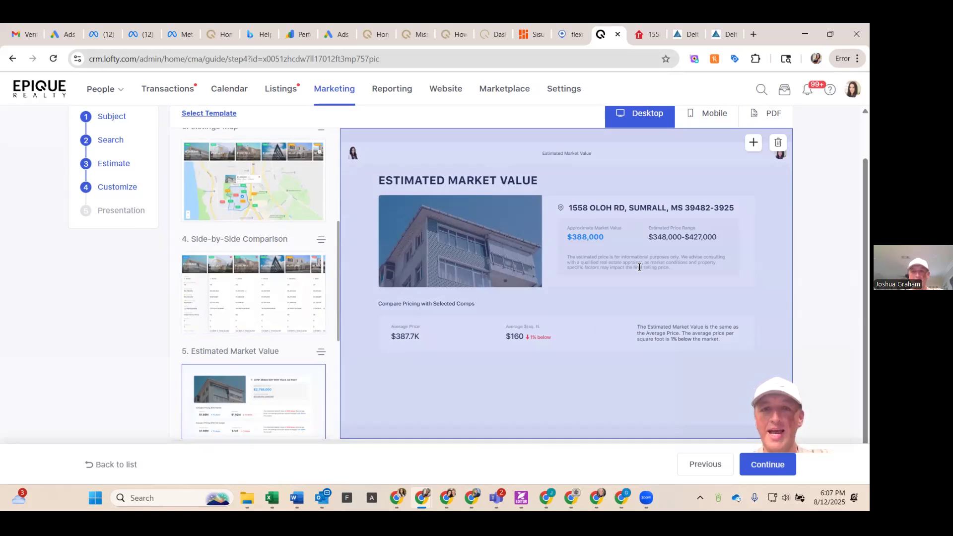
Step: Scroll the page list and preview the Estimated Net Proceeds page of the report
scroll(337, 303, down, 3)
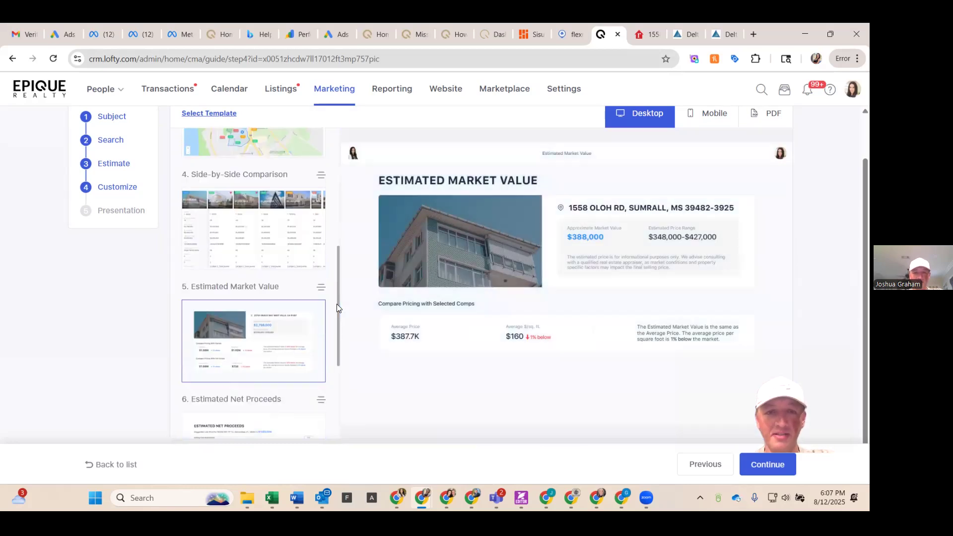
mouse_move(525, 281)
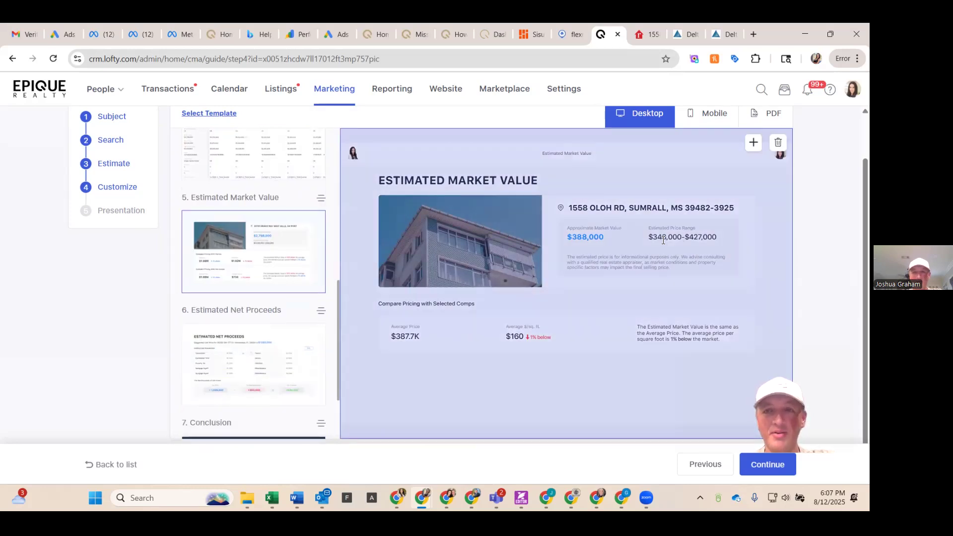
scroll(302, 305, down, 3)
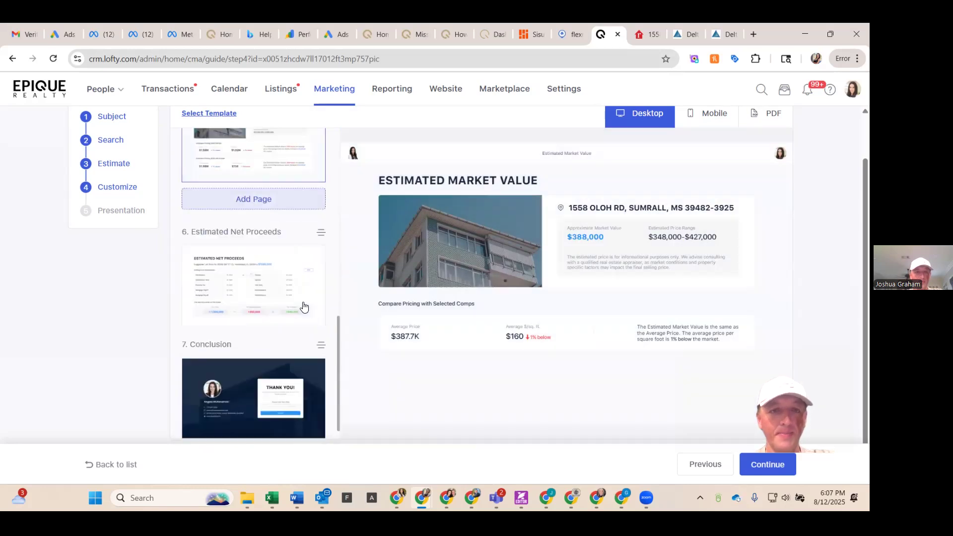
click(303, 264)
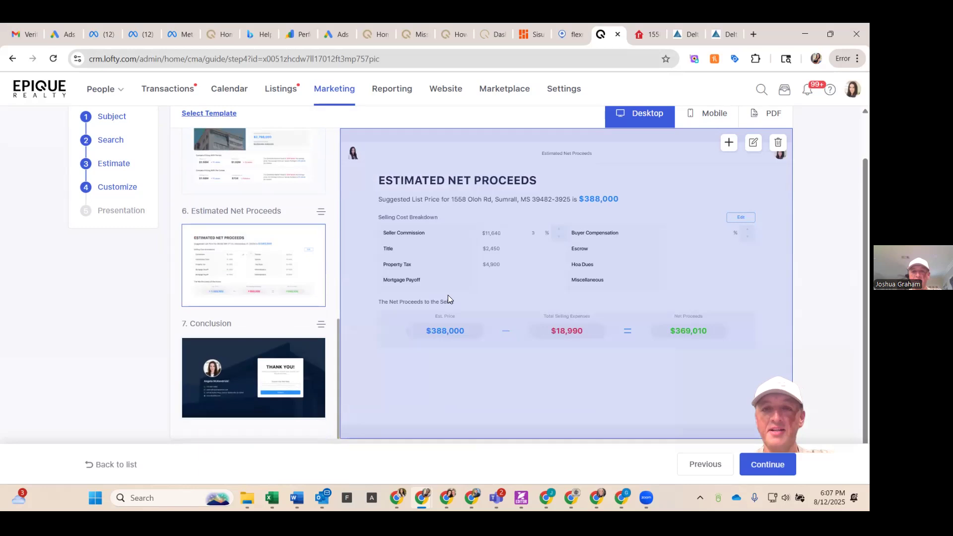
Step: Preview the Conclusion page, then continue to the report's Presentation step
scroll(278, 342, down, 1)
mouse_move(281, 339)
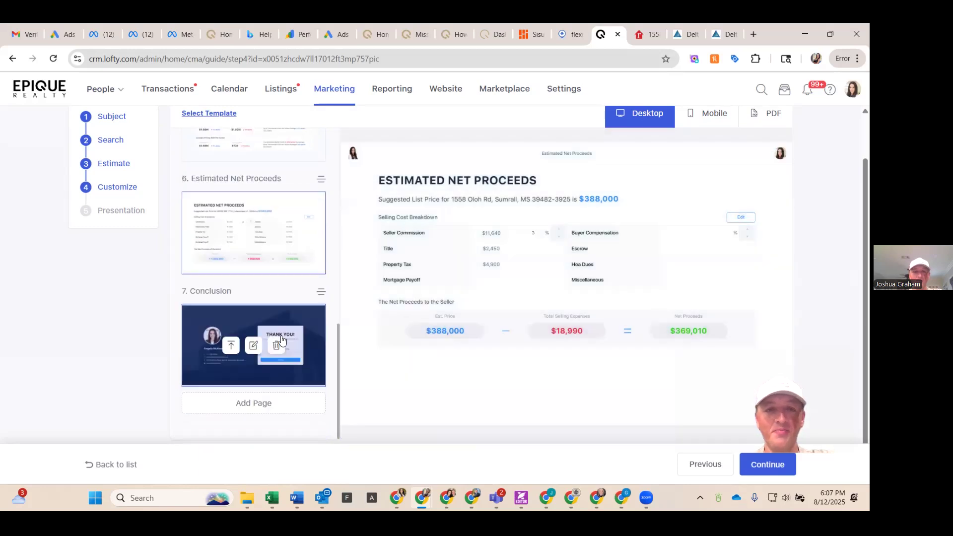
click(318, 317)
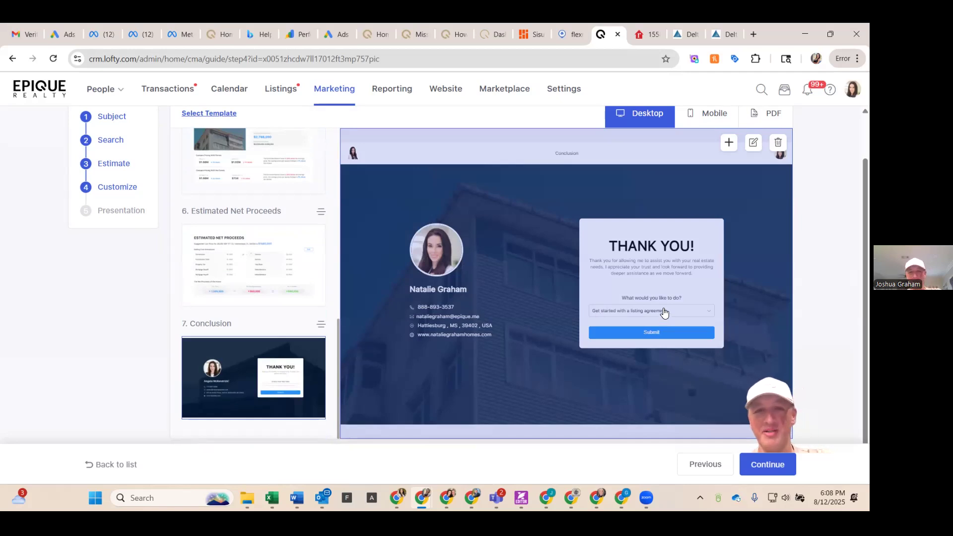
mouse_move(309, 297)
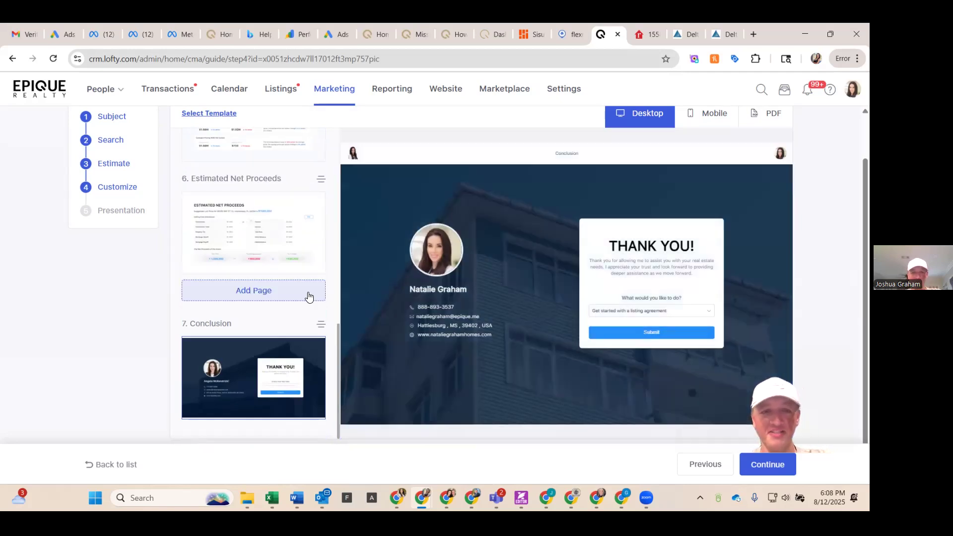
scroll(453, 298, up, 1)
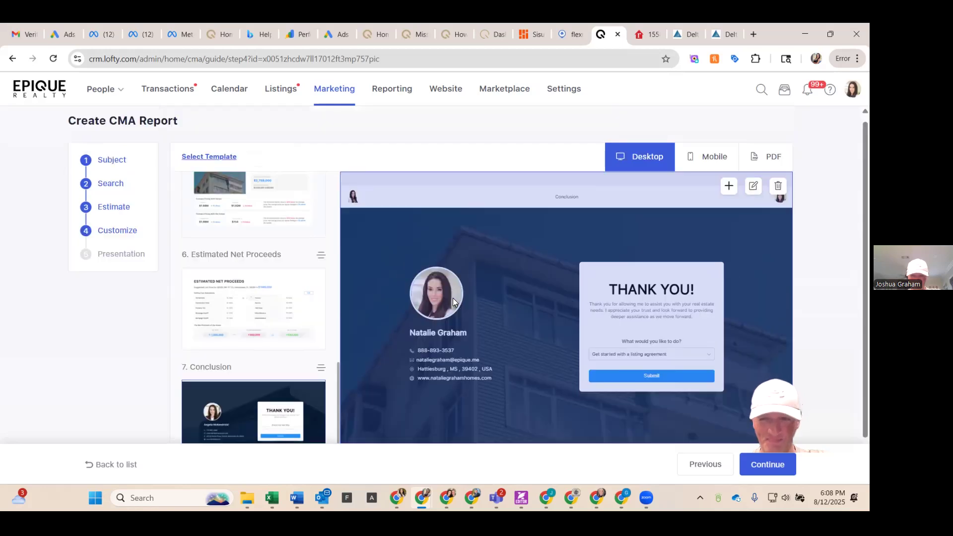
scroll(452, 298, down, 1)
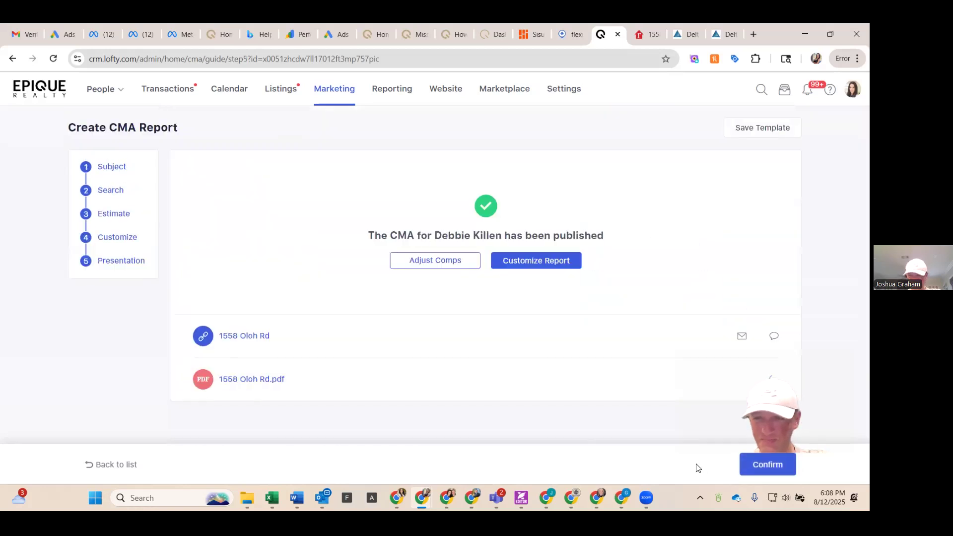